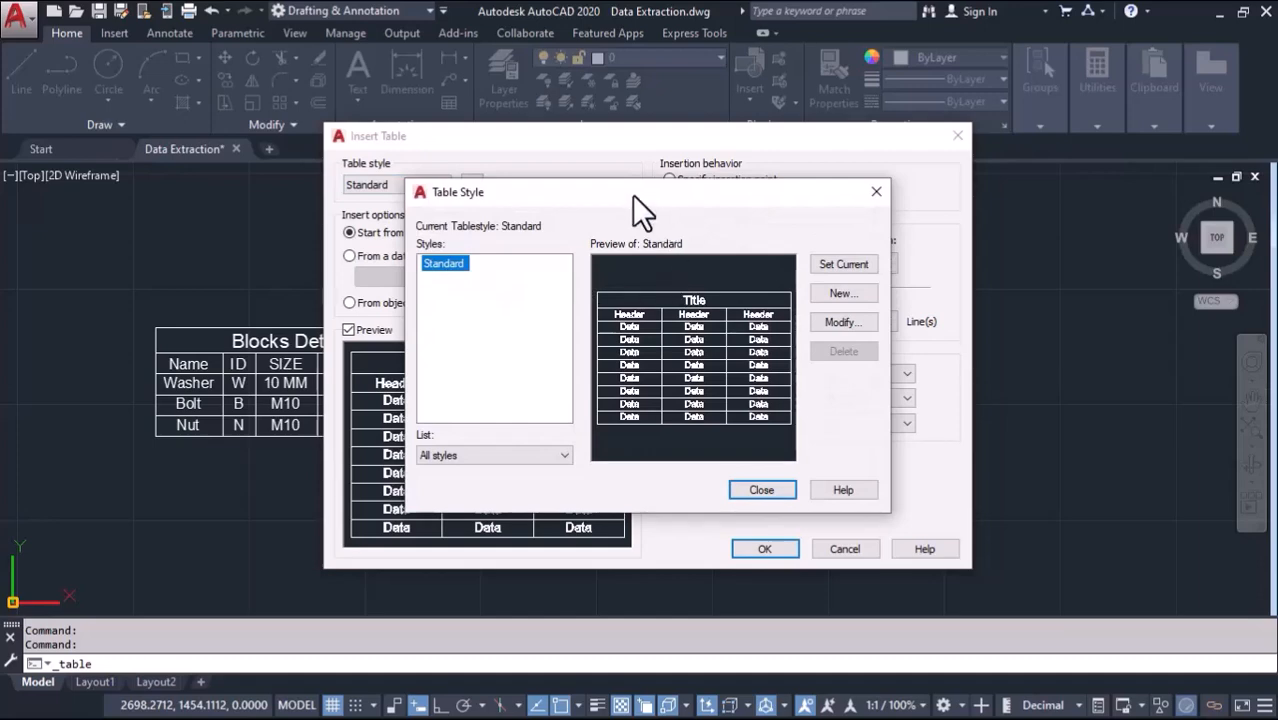
- Create a new table style named Table Style, starting with the Standard style
left_click_drag(629, 192, 612, 144)
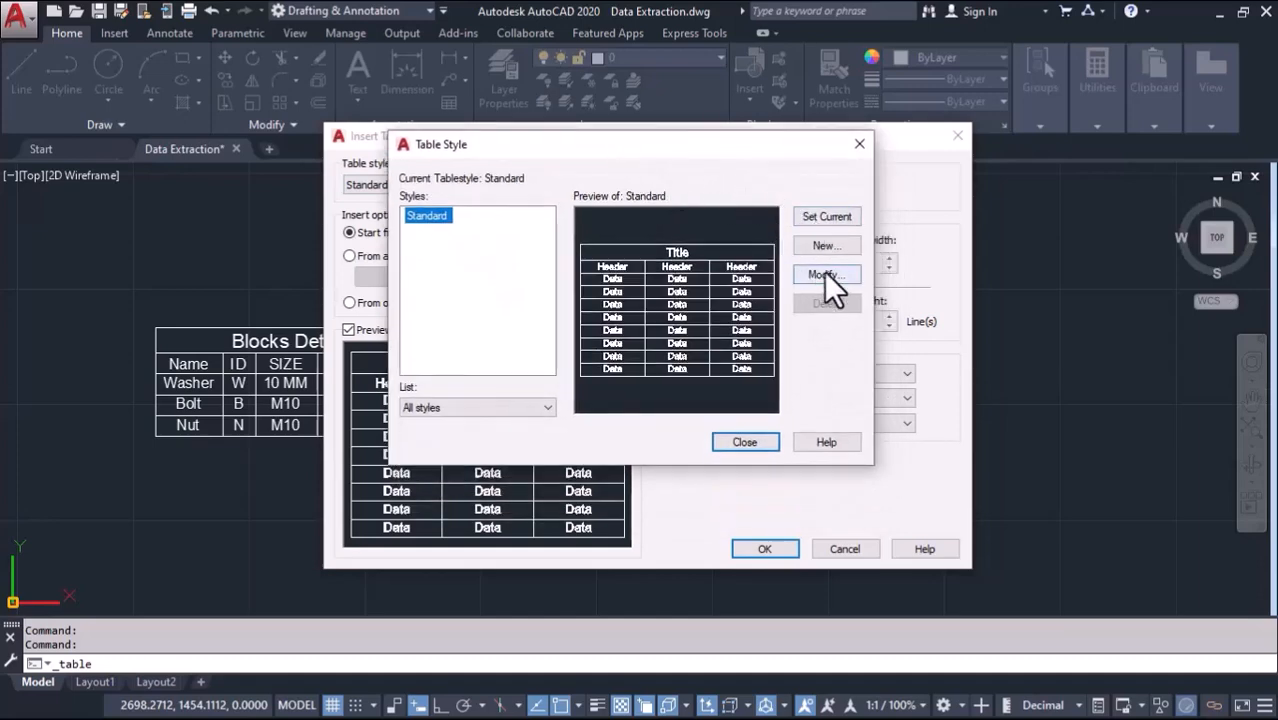
left_click(820, 245)
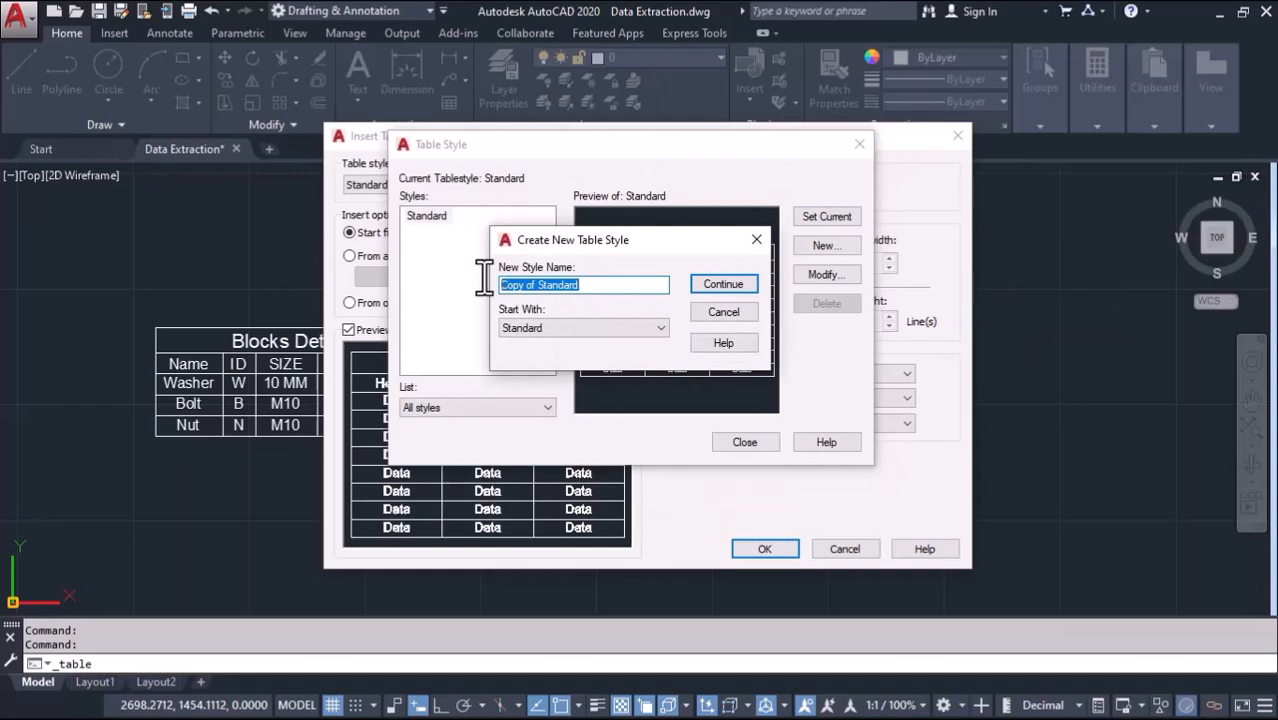
type("t")
key("BackSpace")
type("Table Style")
left_click(707, 283)
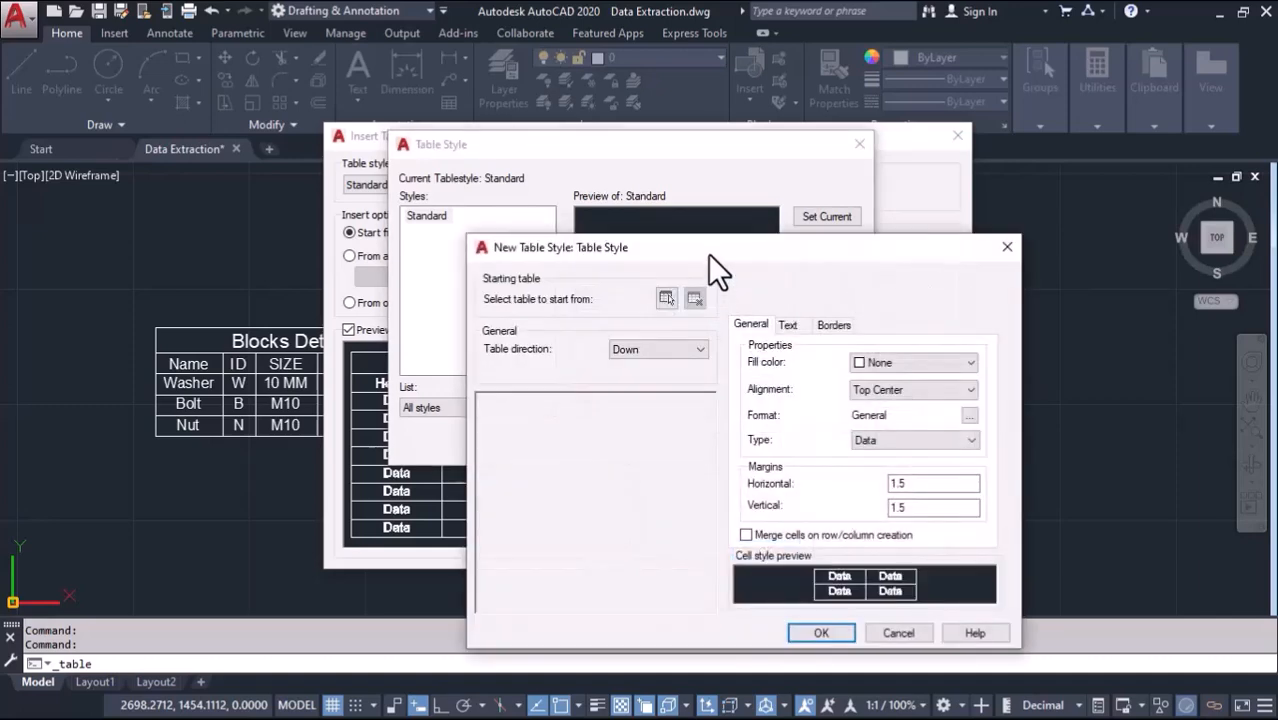
left_click_drag(708, 254, 594, 124)
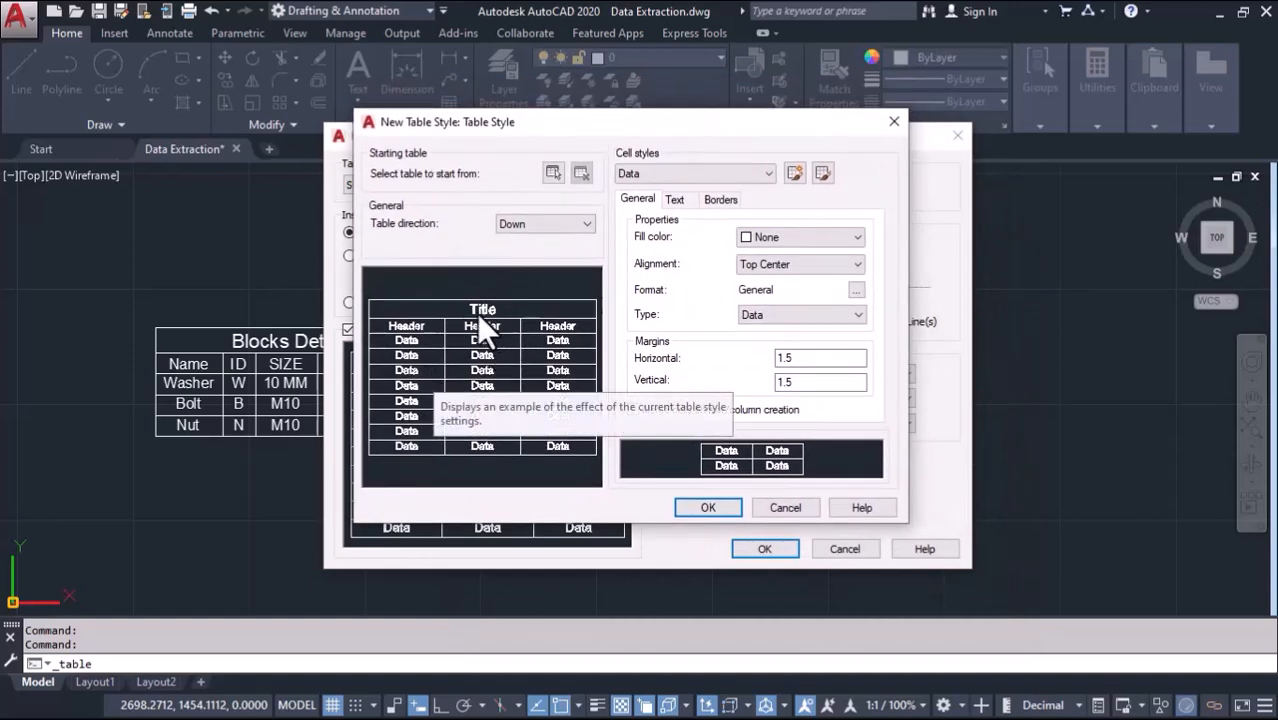
- Try the Up table direction for the new style and return it to Down
left_click(531, 222)
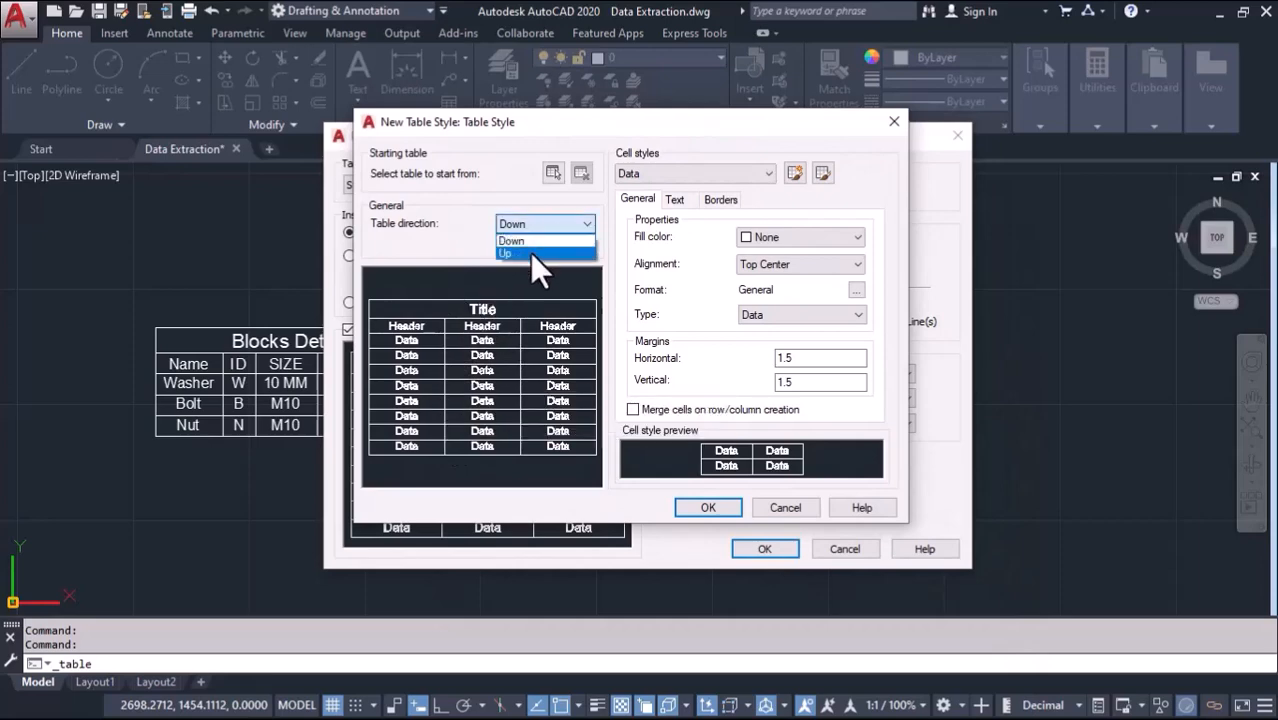
left_click(530, 251)
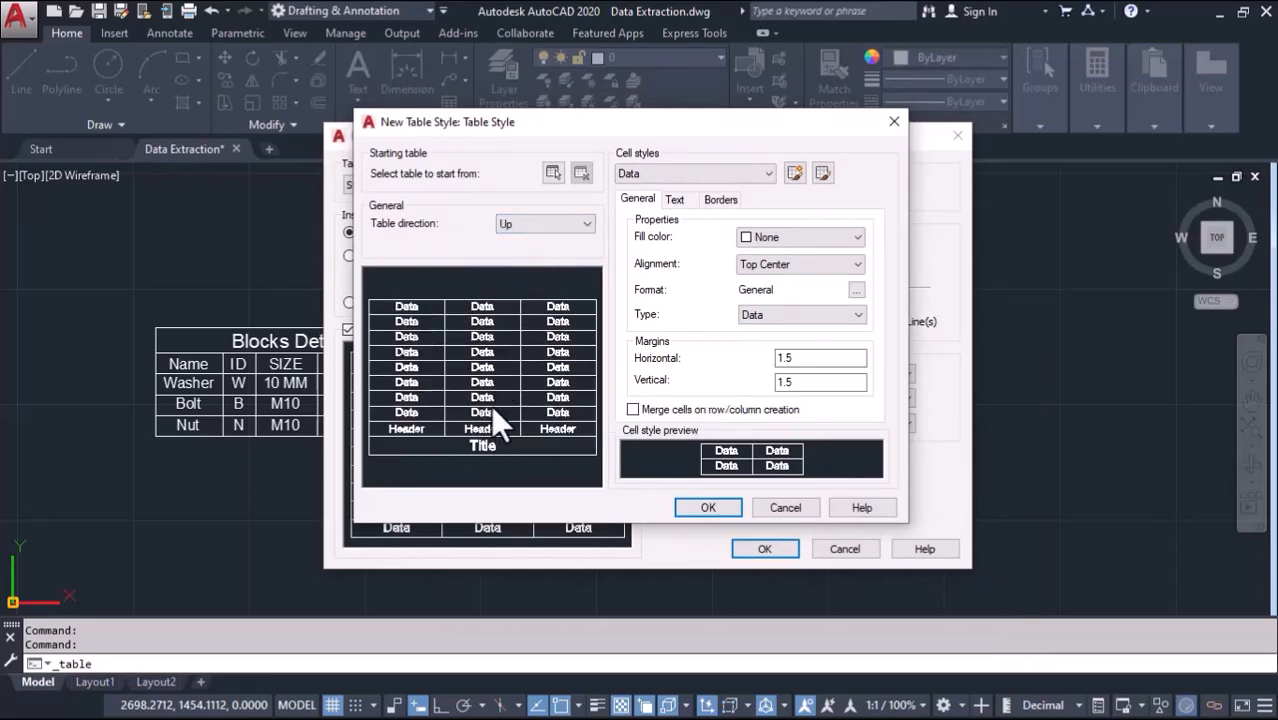
left_click(529, 222)
left_click(524, 238)
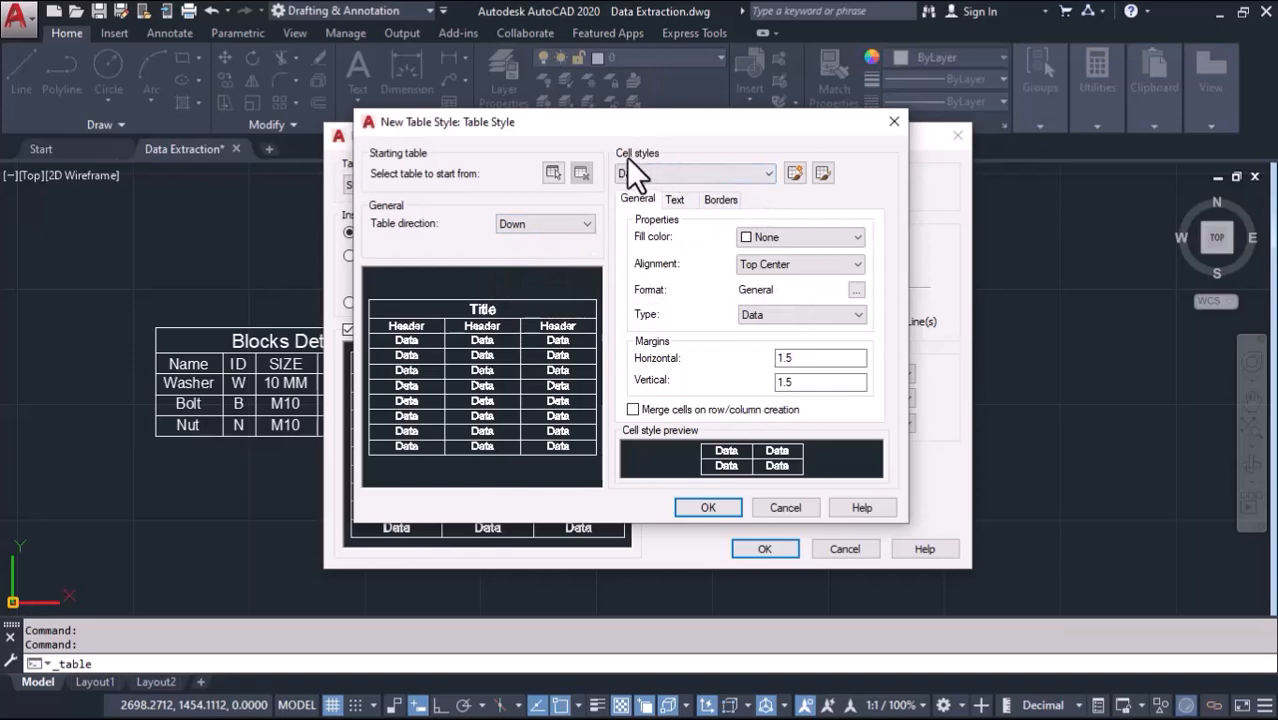
- Try a green fill color on the Data cell style and reset the fill to None
left_click(668, 173)
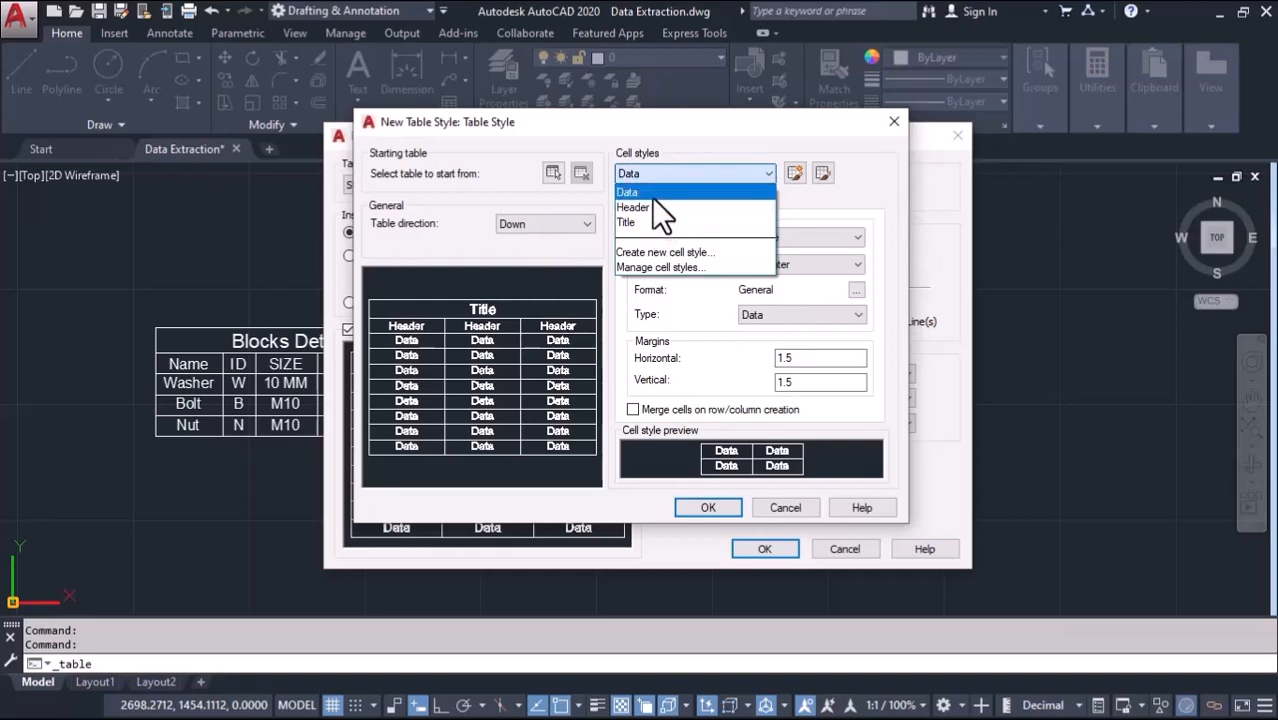
left_click(653, 194)
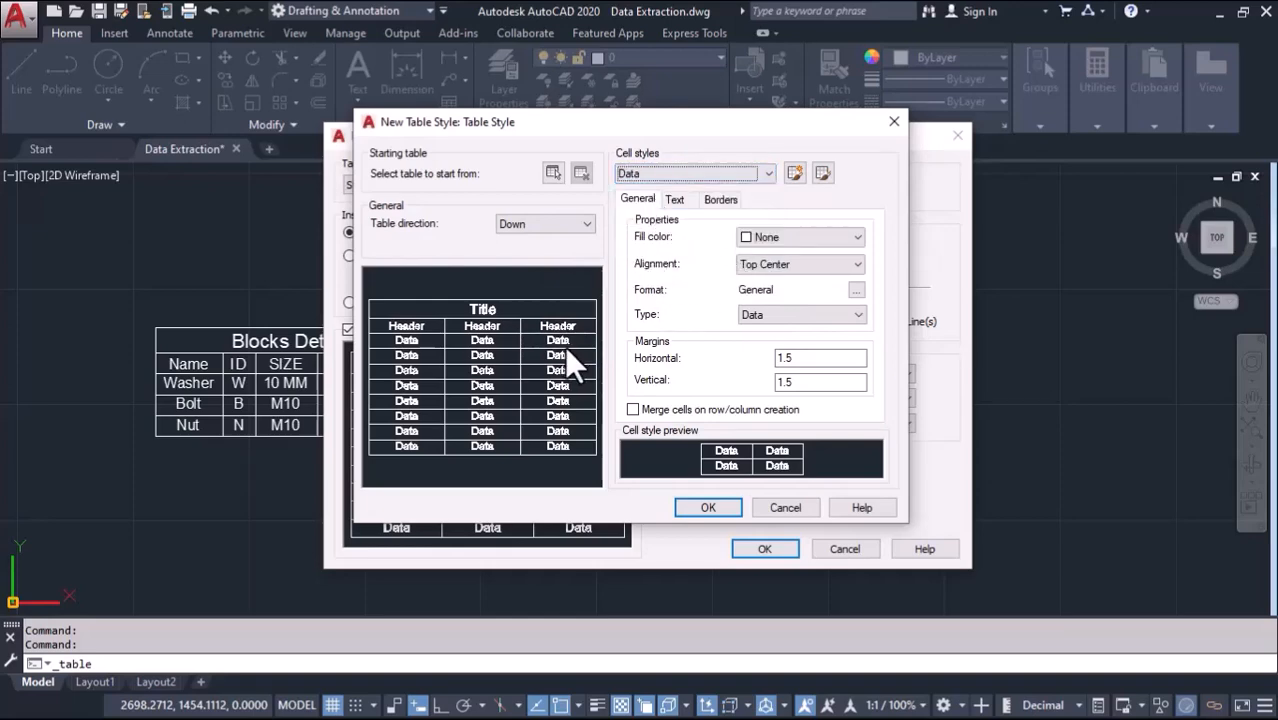
left_click(799, 237)
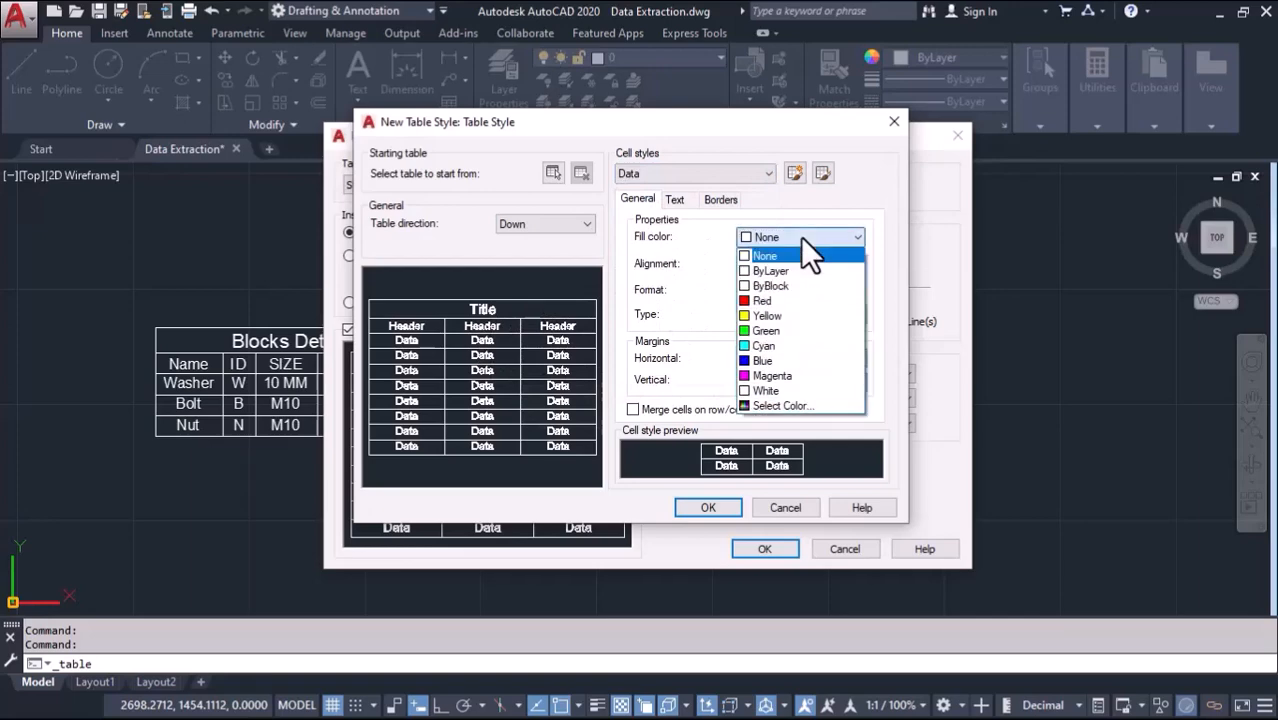
left_click(785, 330)
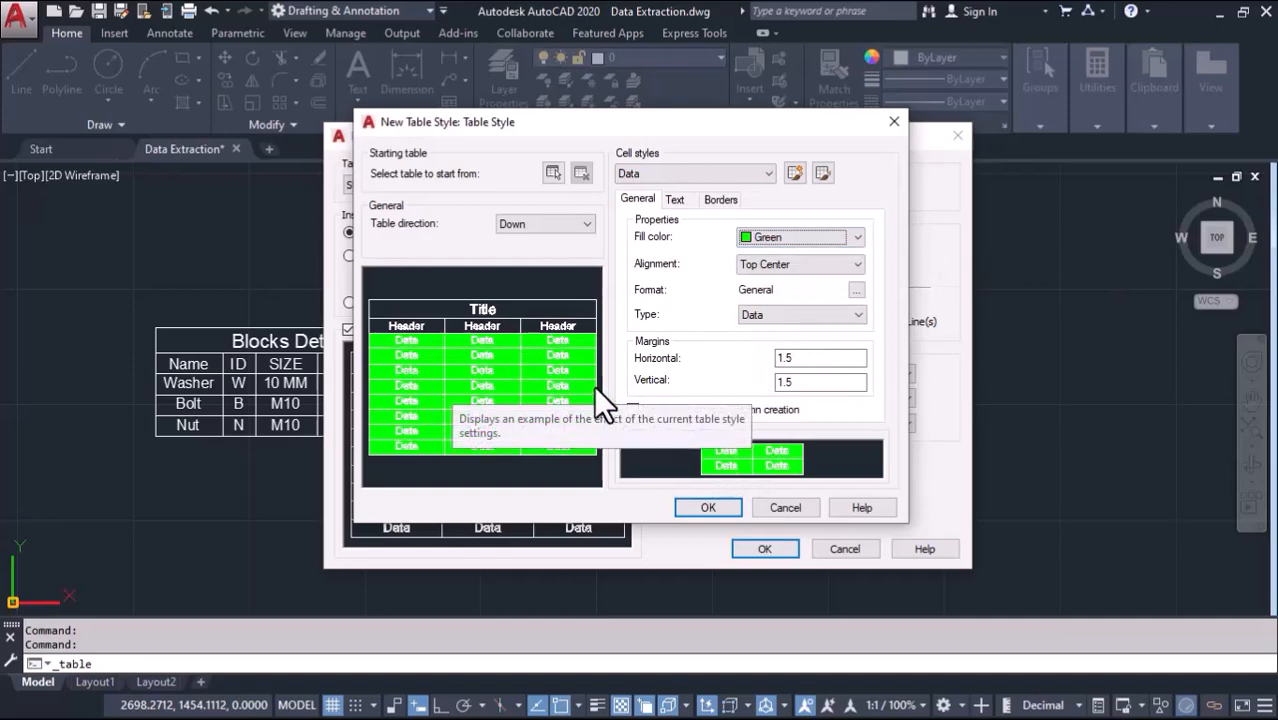
left_click(804, 236)
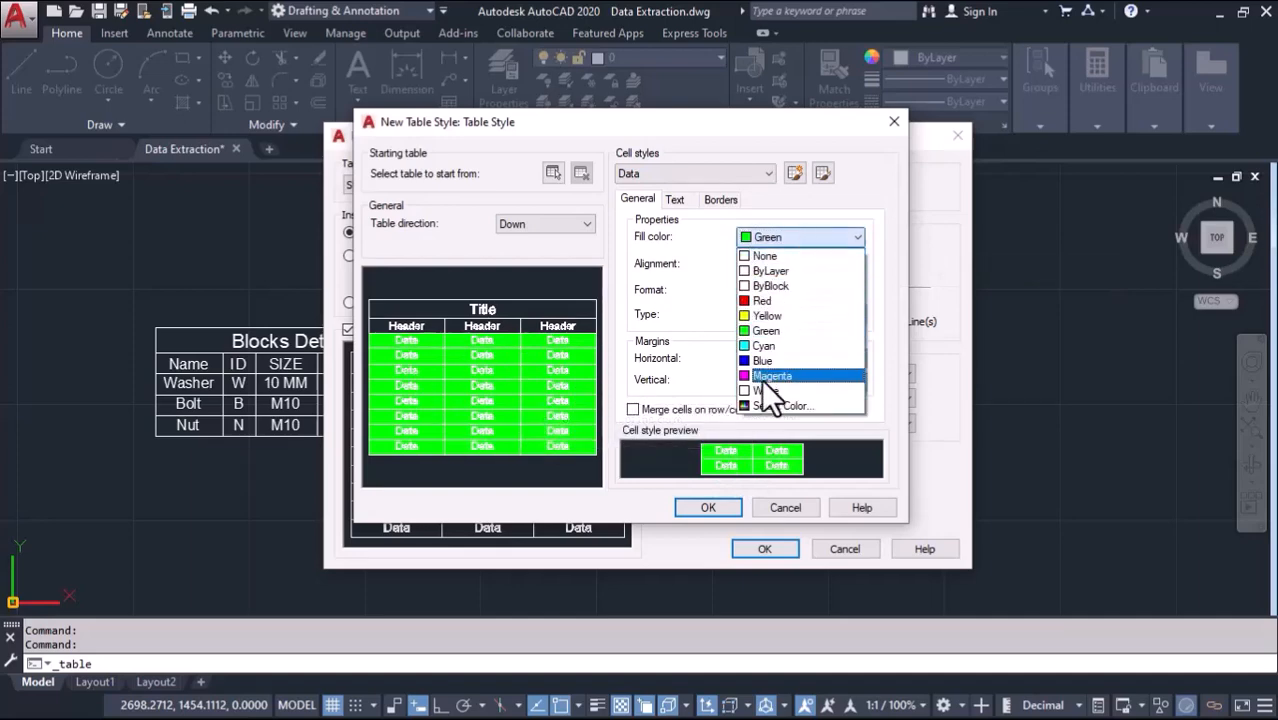
left_click(766, 258)
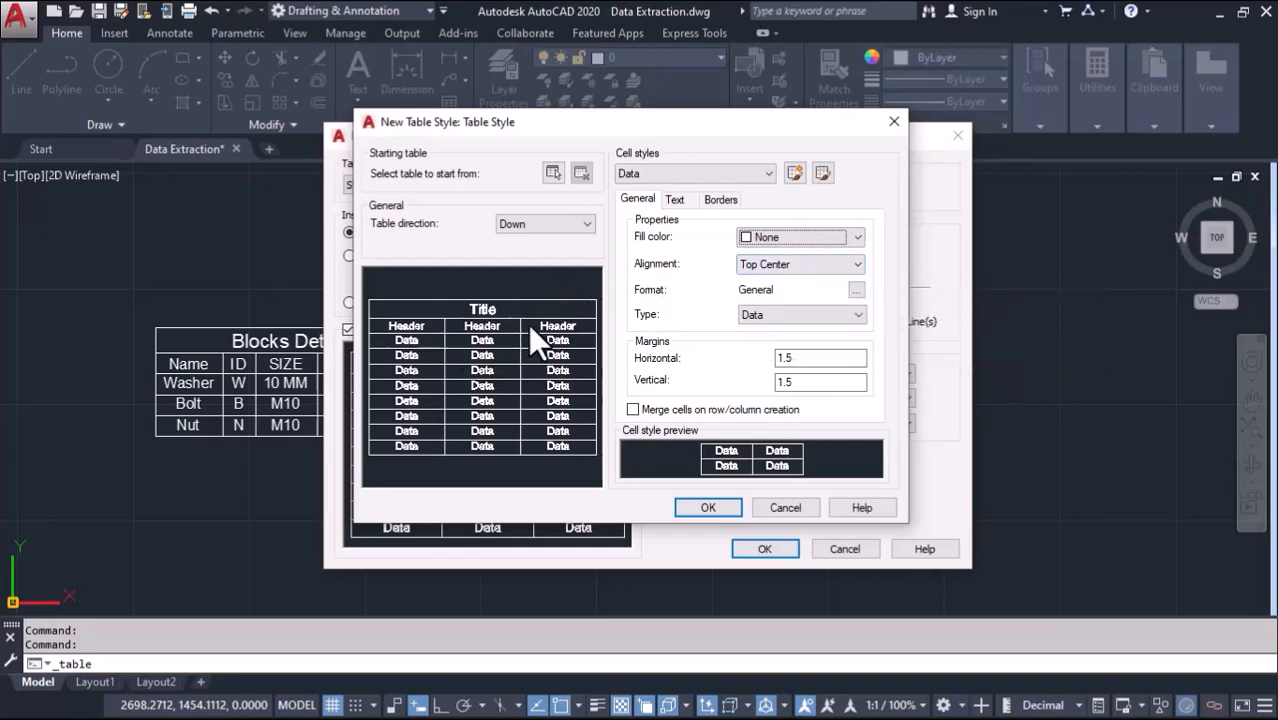
- Set the Data cell style's alignment to Middle Center, keeping the cell type as Data and the existing margins
left_click(775, 266)
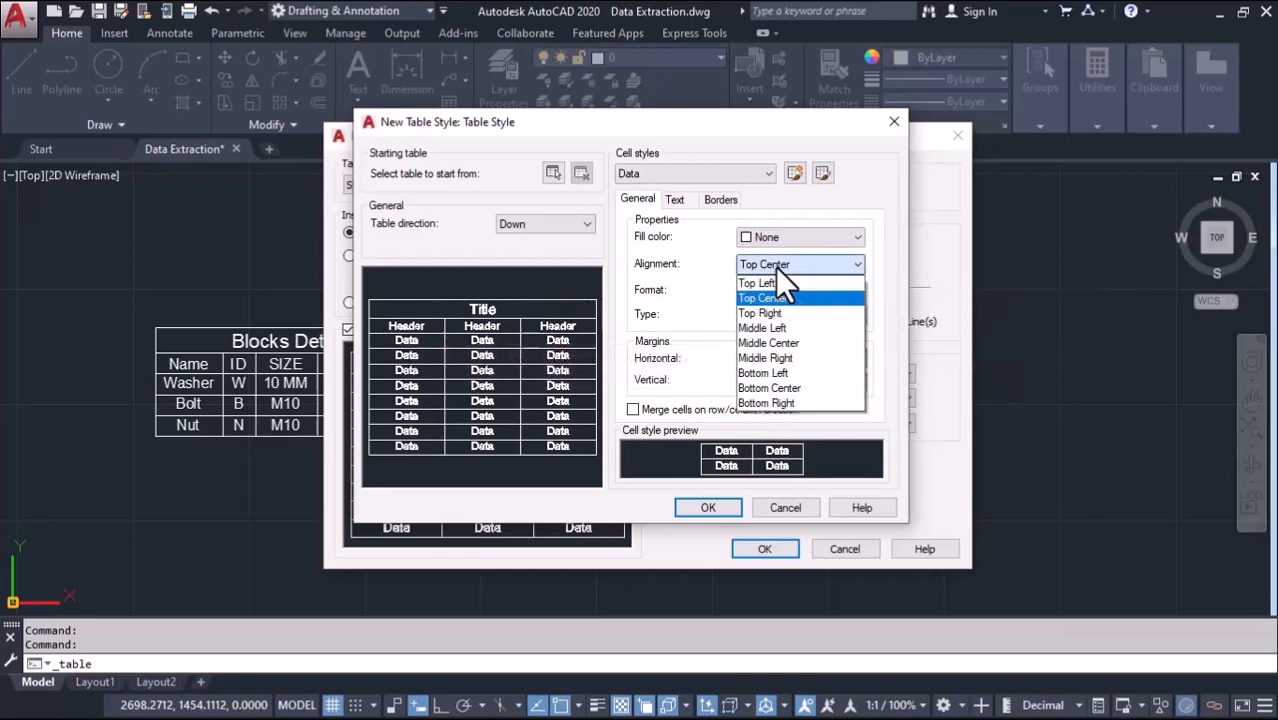
left_click(771, 343)
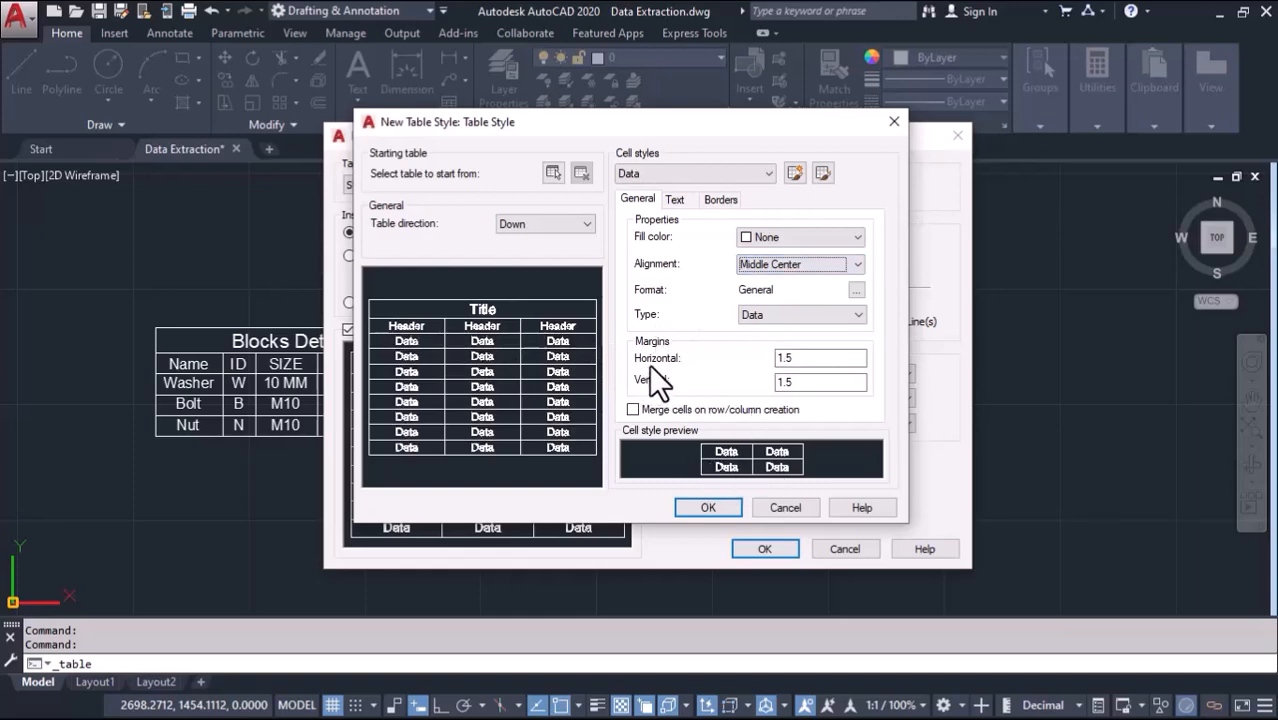
left_click(783, 315)
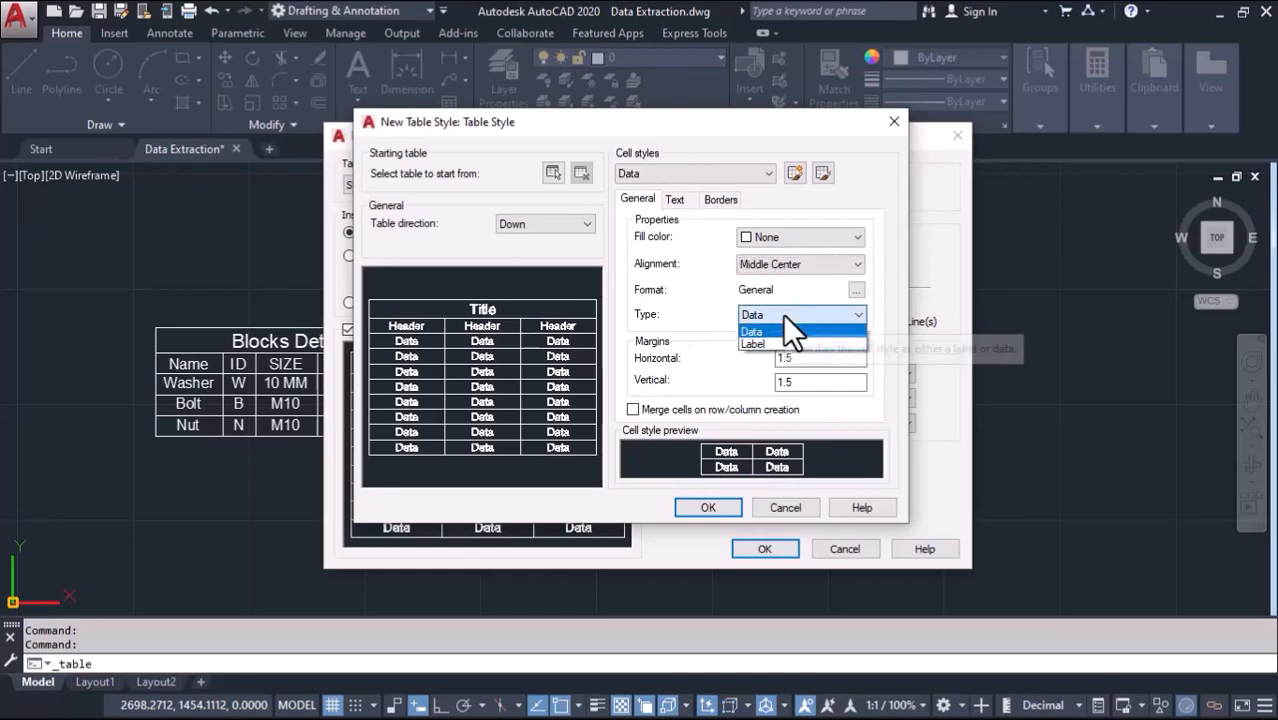
left_click(785, 316)
left_click_drag(818, 358, 777, 358)
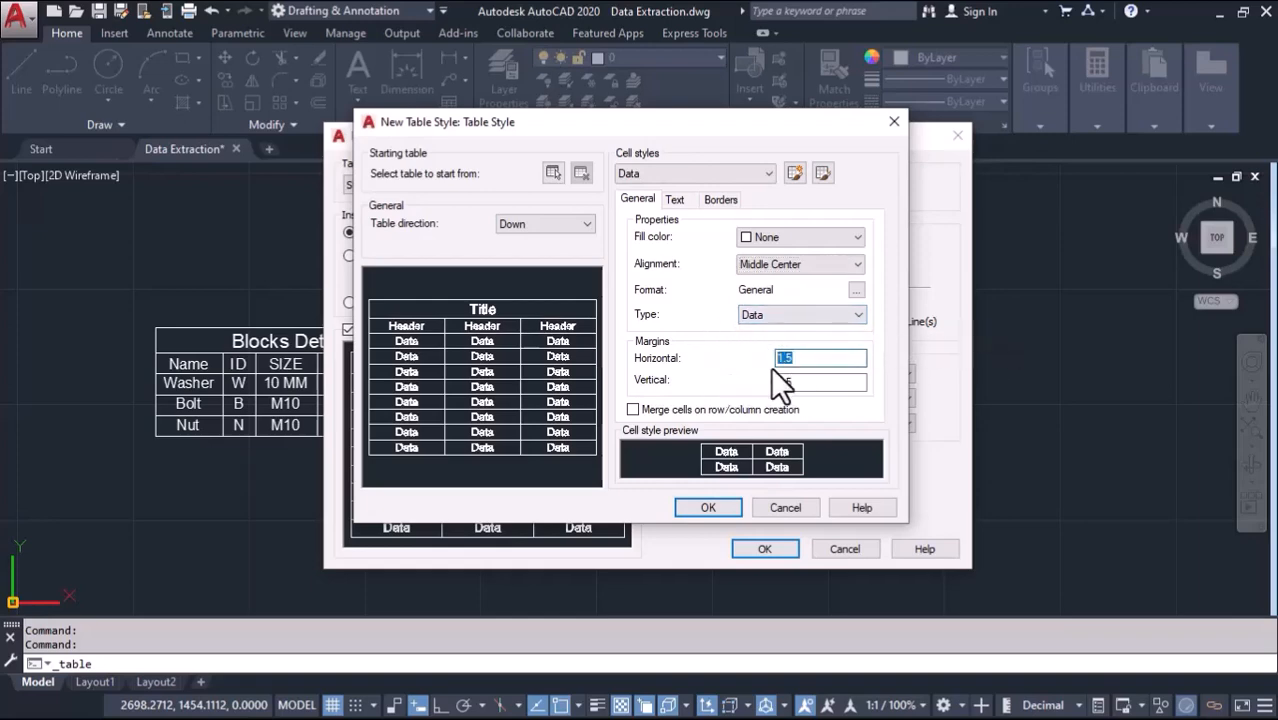
key("Tab")
- Set the text color of the Data cell style to Red, keeping its text height and angle
left_click(674, 201)
left_click_drag(790, 265, 721, 262)
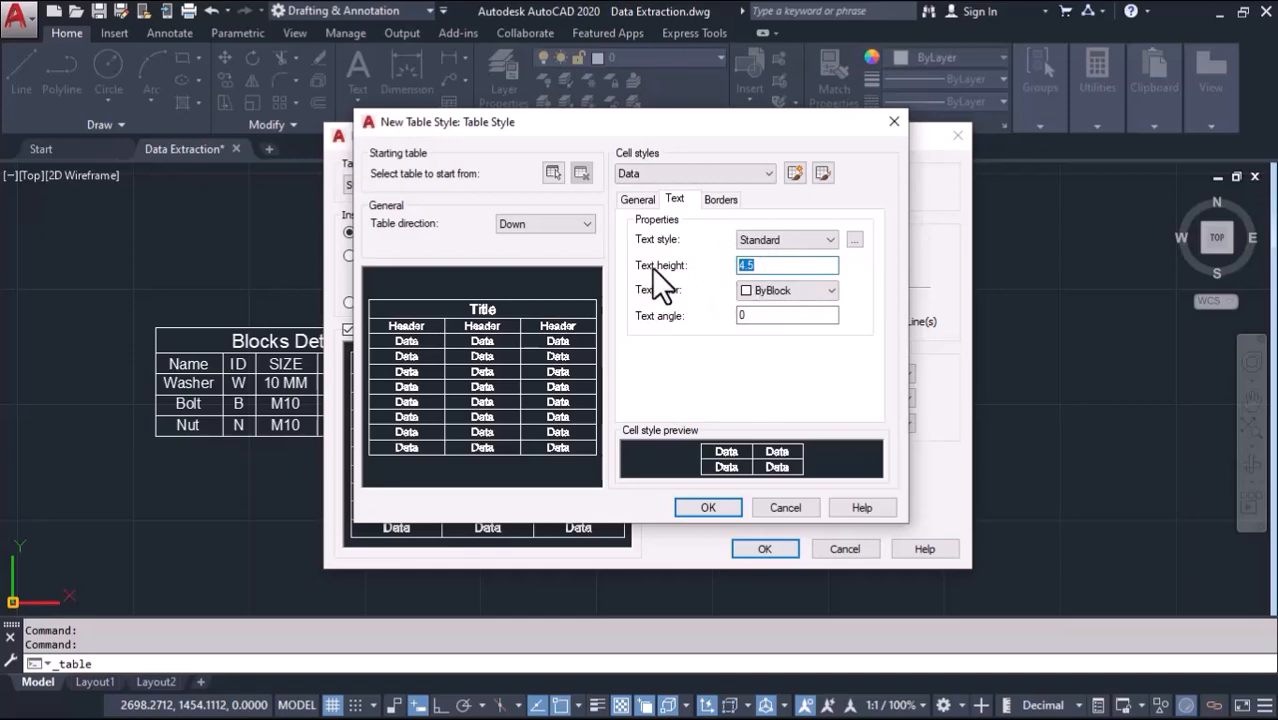
left_click(776, 292)
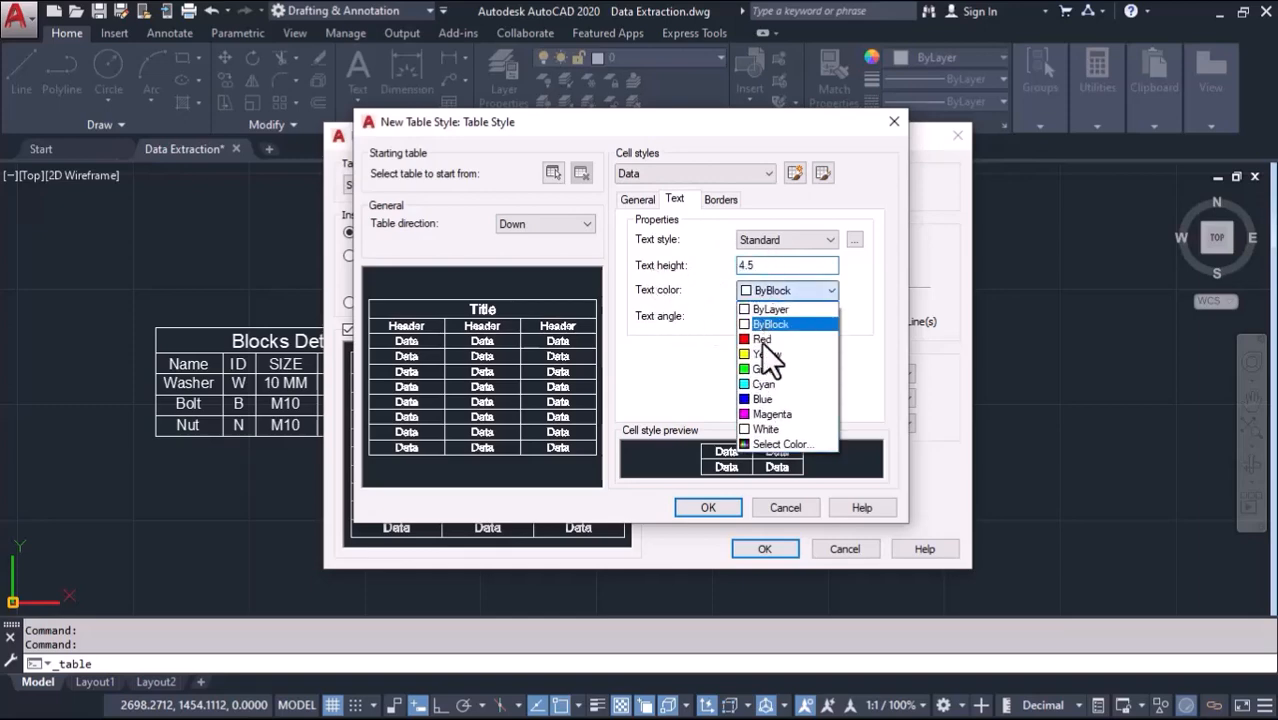
left_click(764, 339)
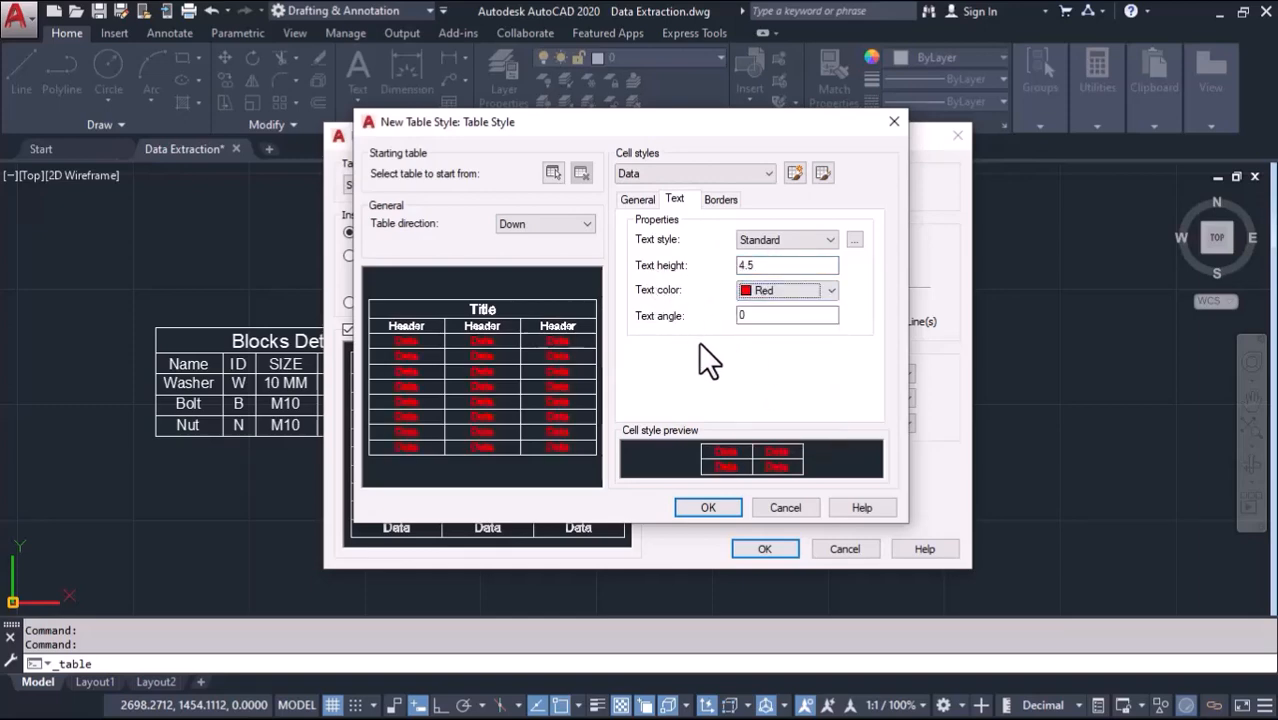
left_click_drag(772, 316, 713, 317)
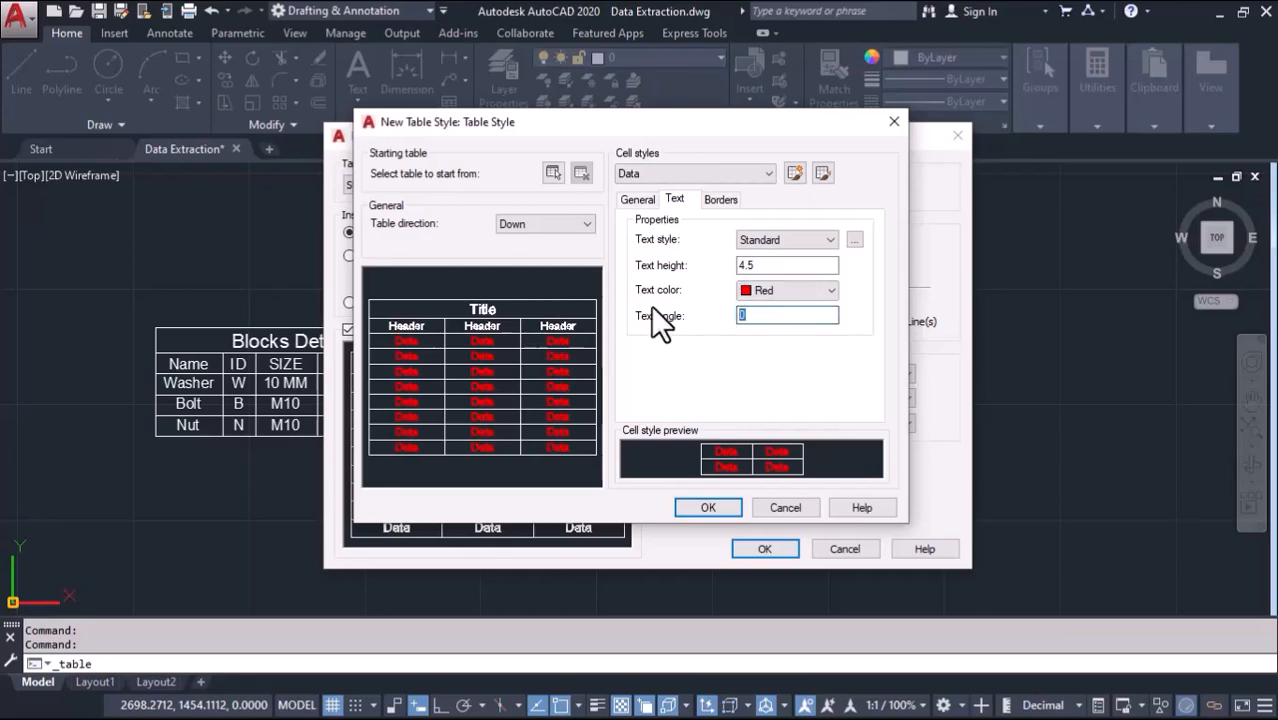
- Apply green double-line borders to all borders of the Data cell style
left_click(720, 198)
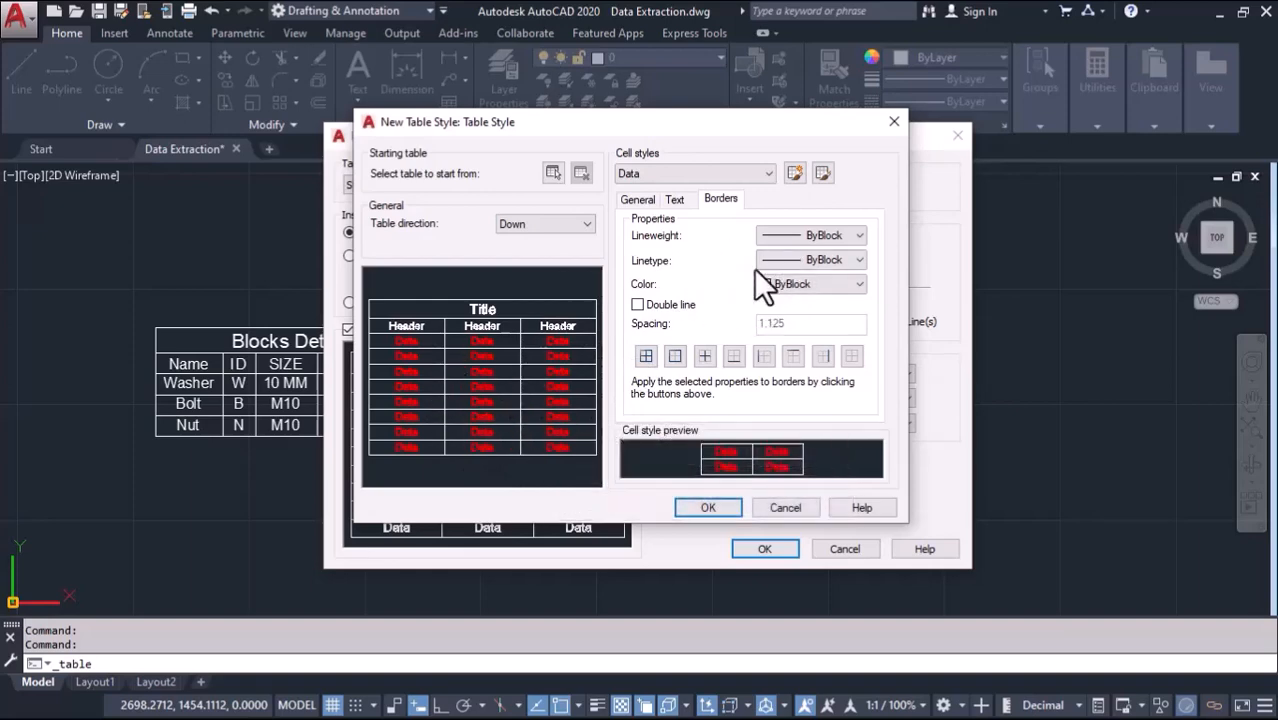
left_click(796, 283)
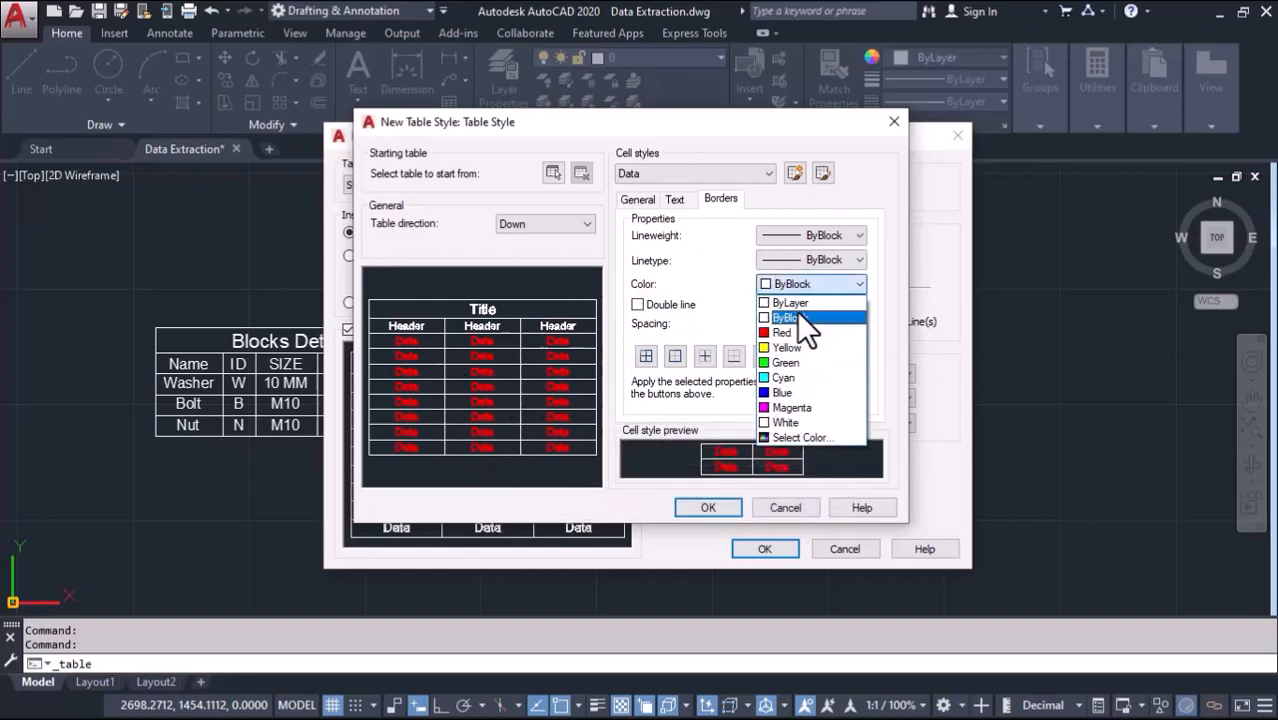
left_click(788, 362)
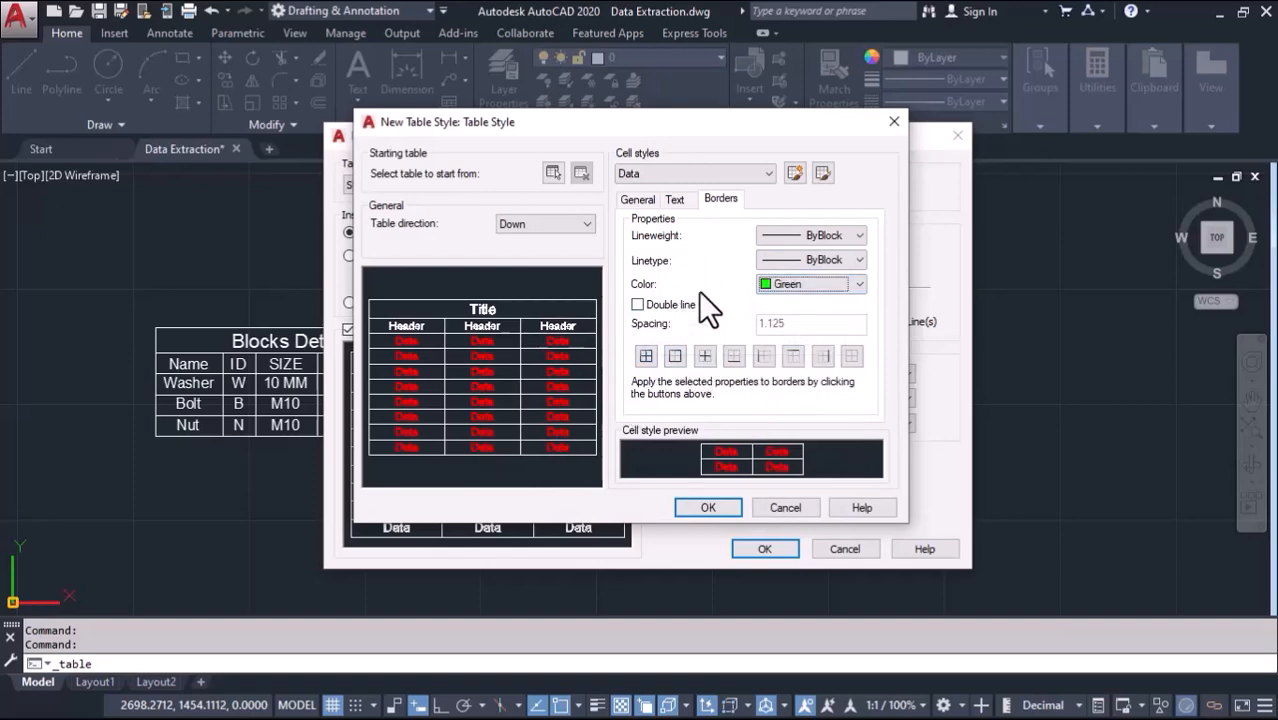
left_click(637, 305)
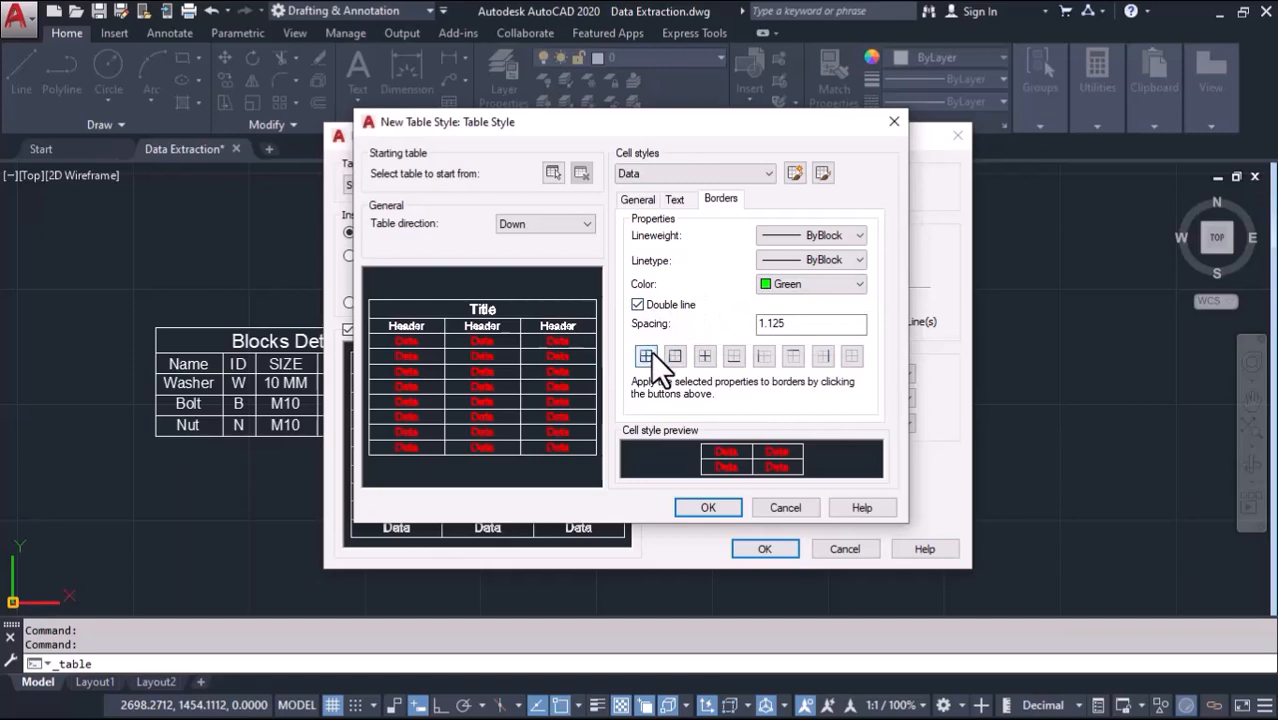
left_click(646, 356)
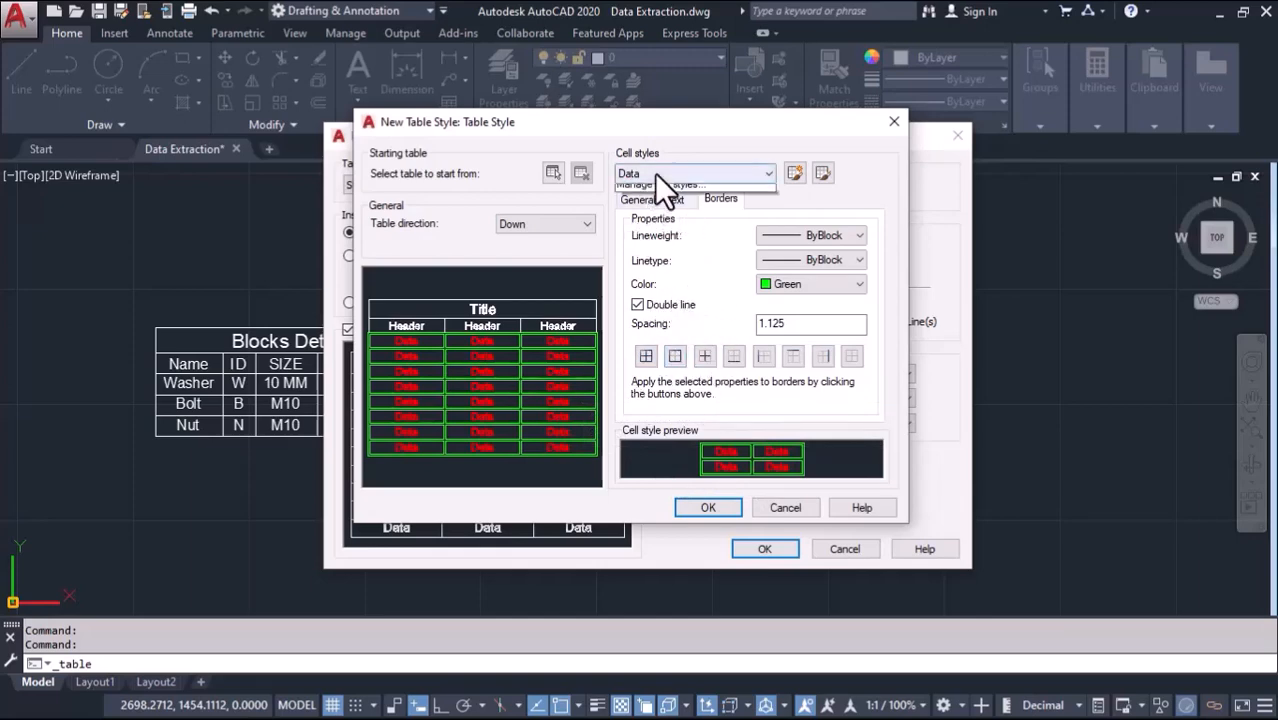
- Apply the color Yellow to all borders of the Header cell style
left_click(655, 172)
left_click(650, 200)
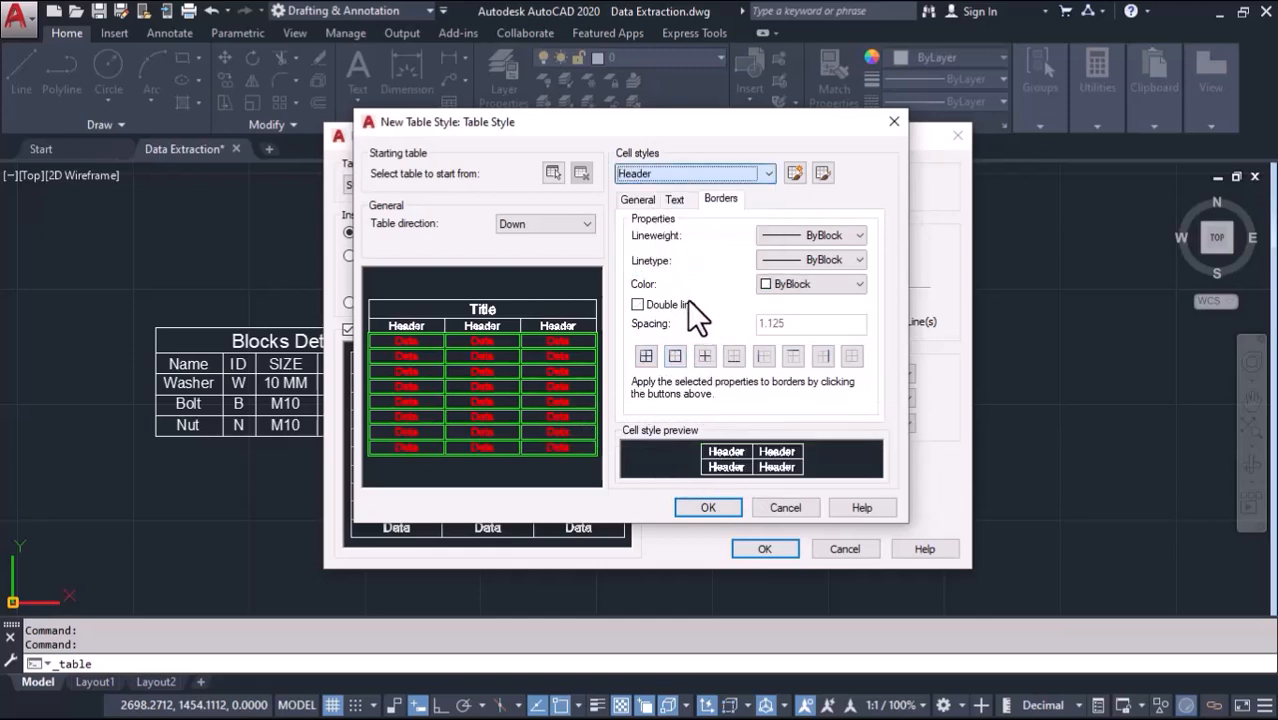
left_click(783, 286)
left_click(758, 354)
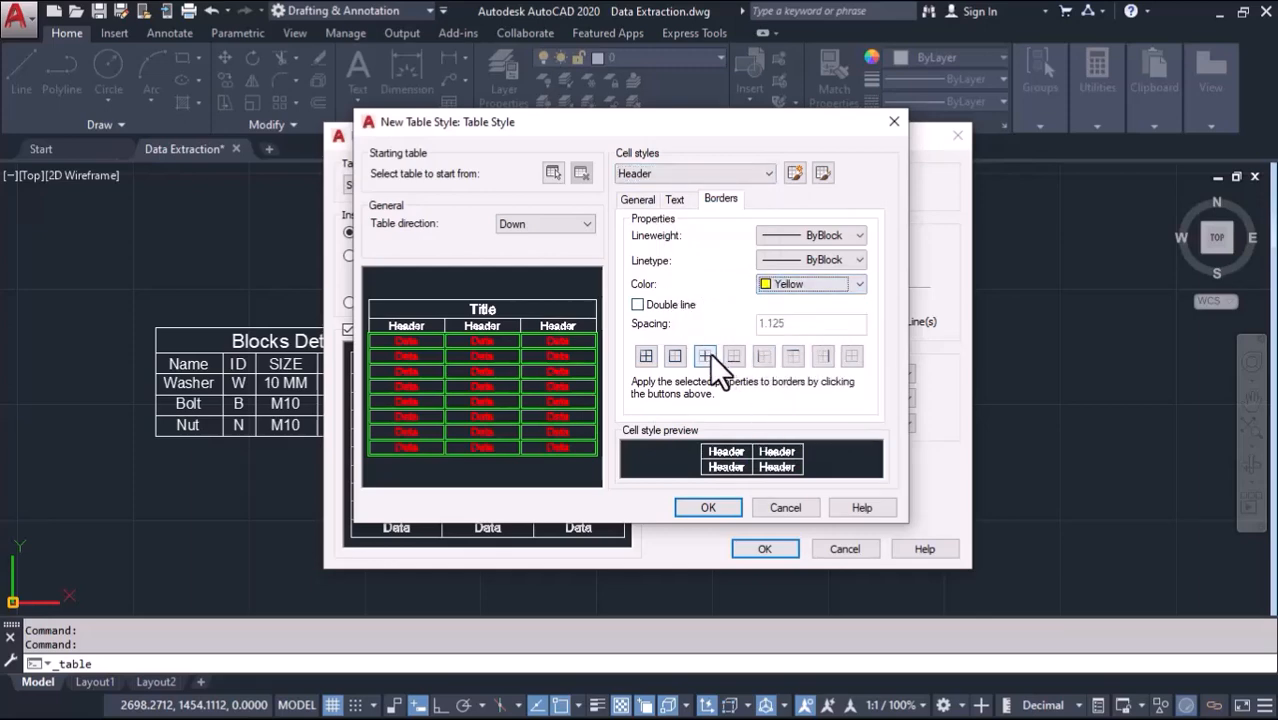
left_click(645, 356)
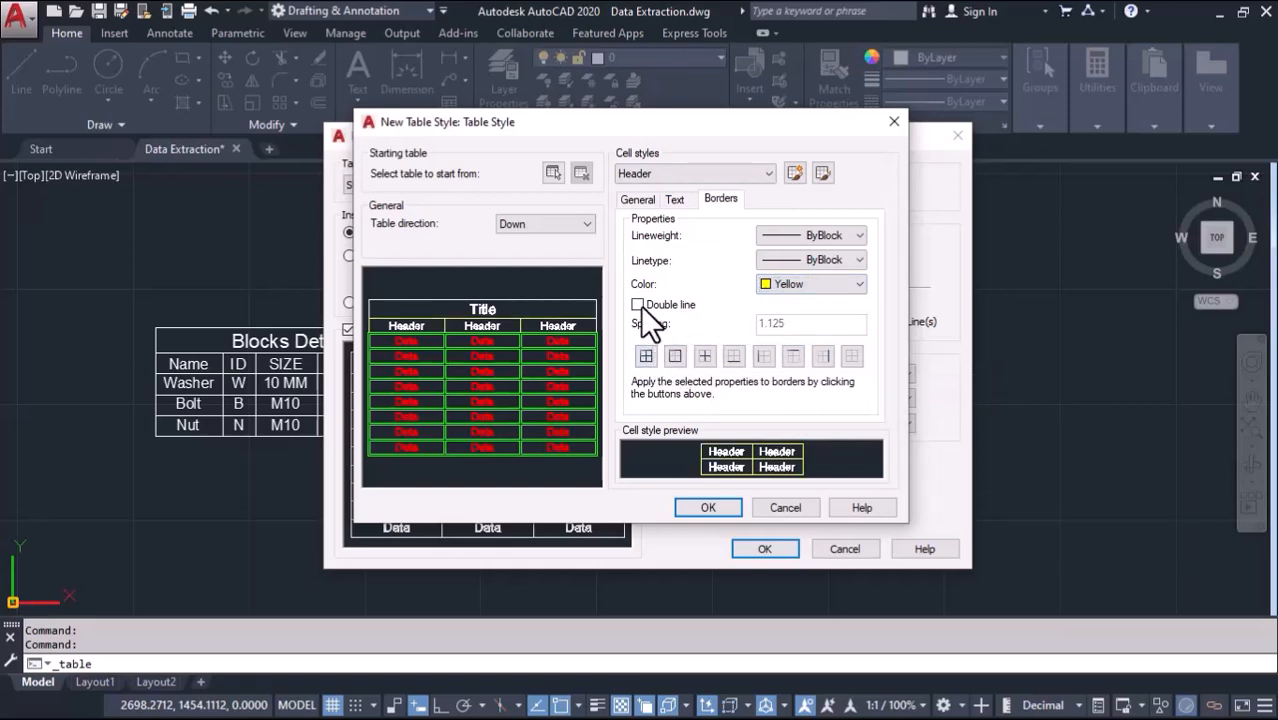
- Apply double lines to all borders of the Header cell style and return its outside borders to single lines
left_click(637, 304)
left_click(645, 356)
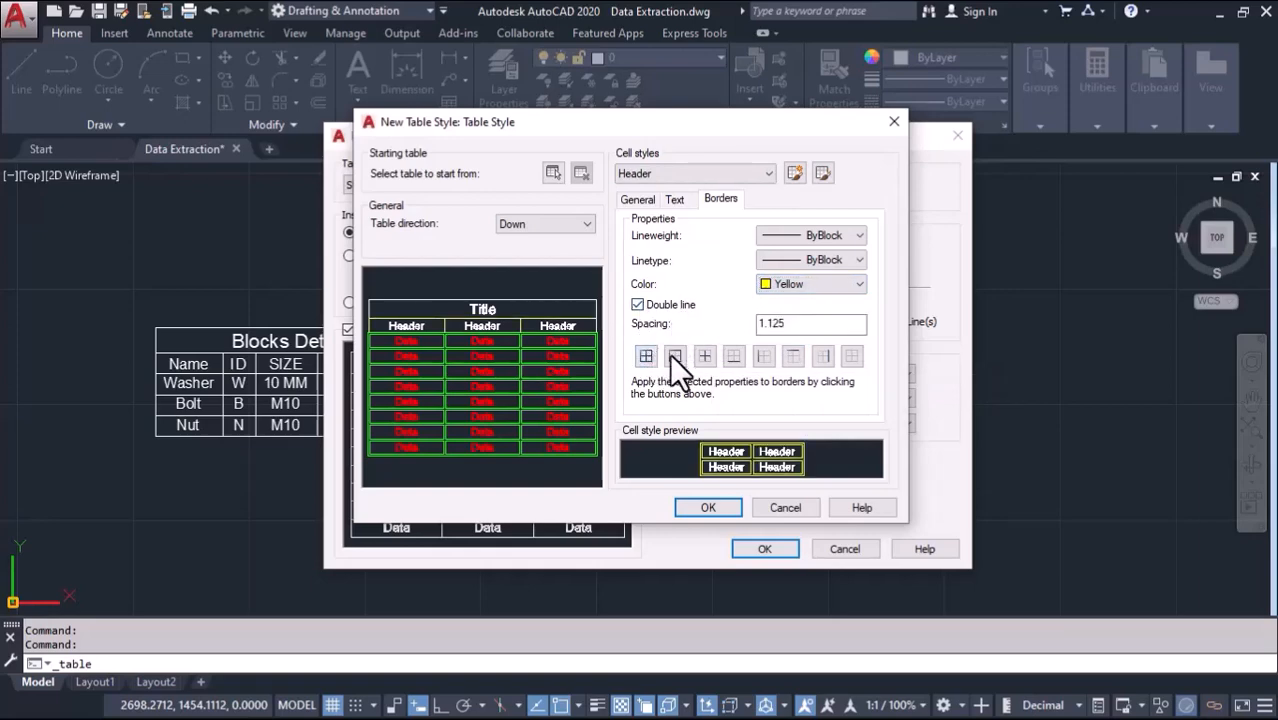
left_click(674, 356)
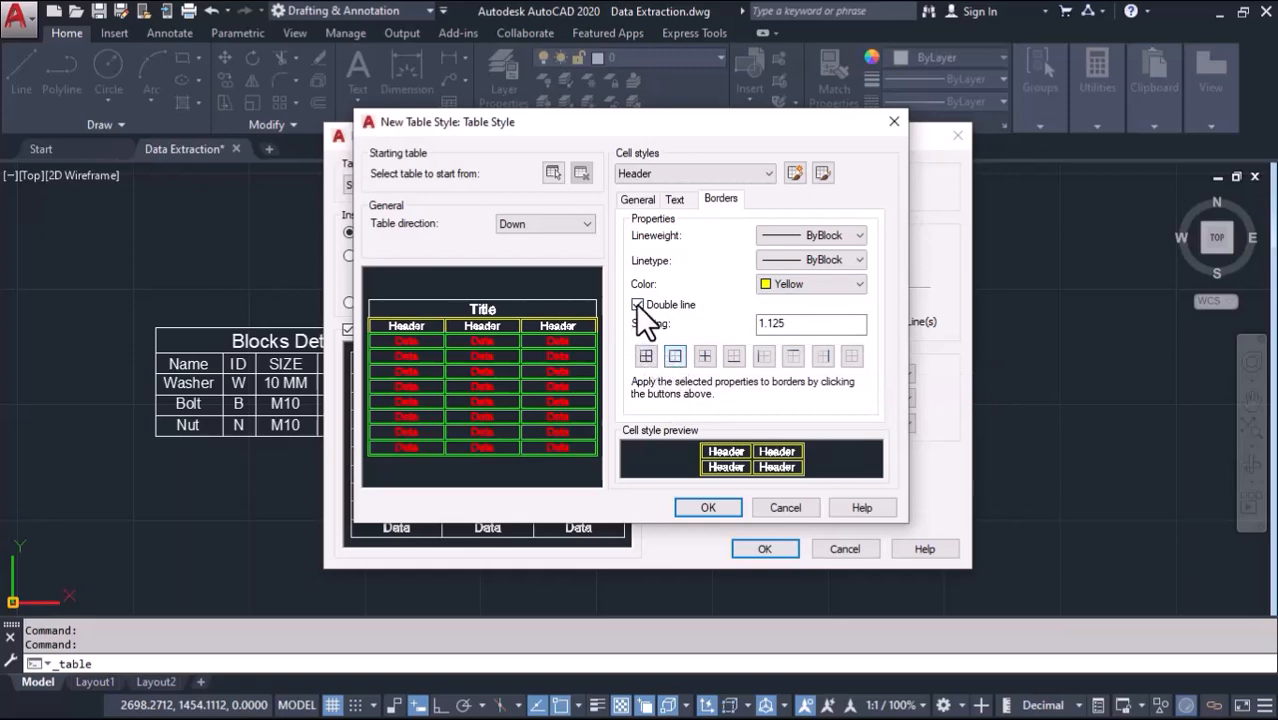
left_click(637, 304)
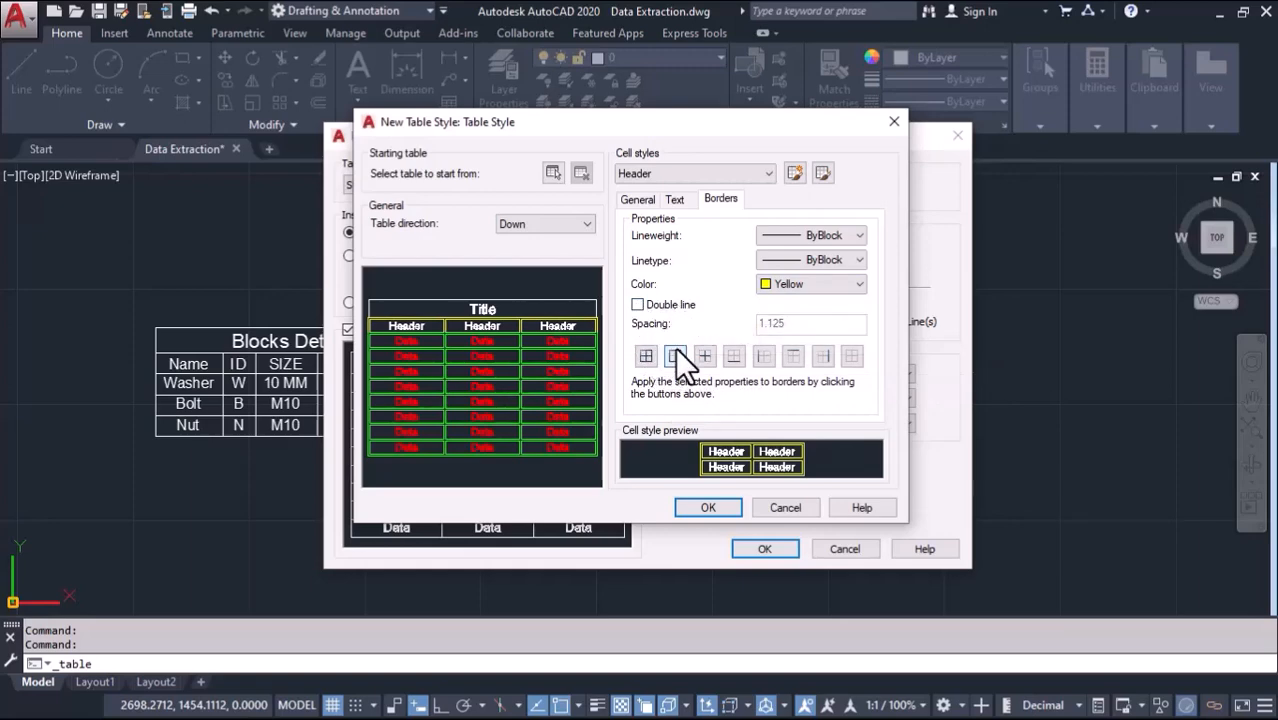
left_click(675, 354)
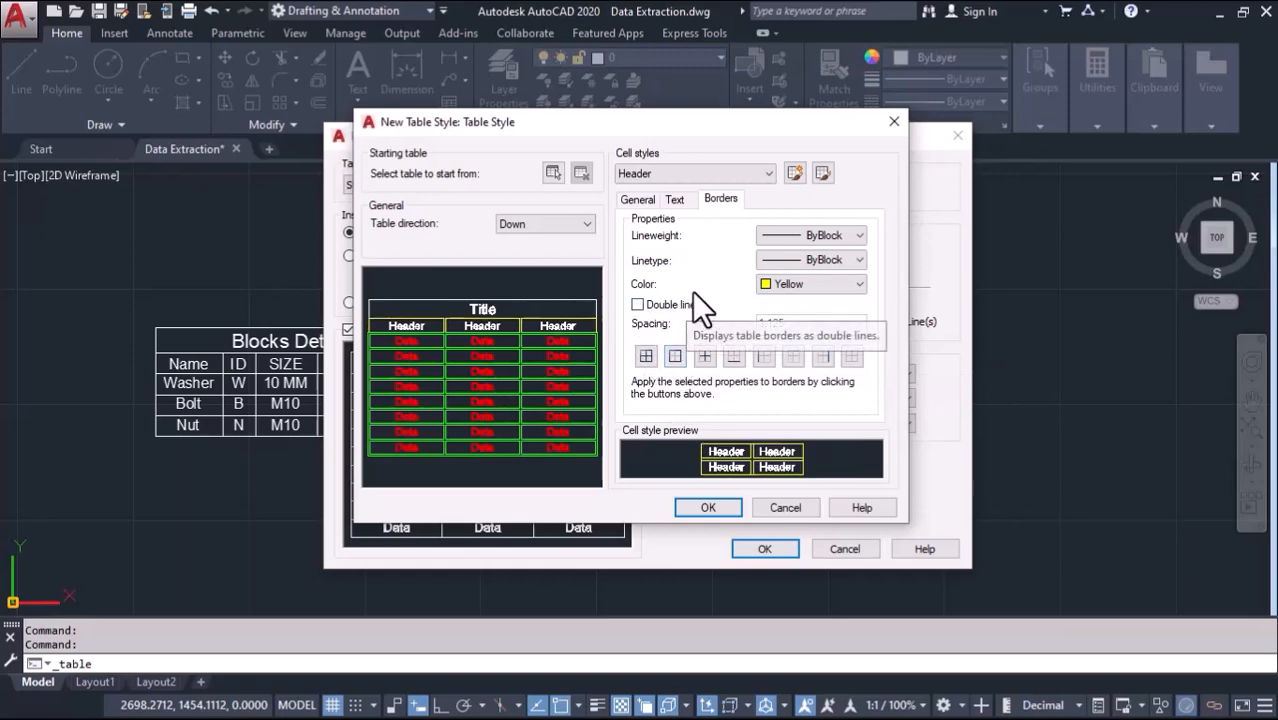
- Set the text color of the Header cell style to Green
left_click(676, 201)
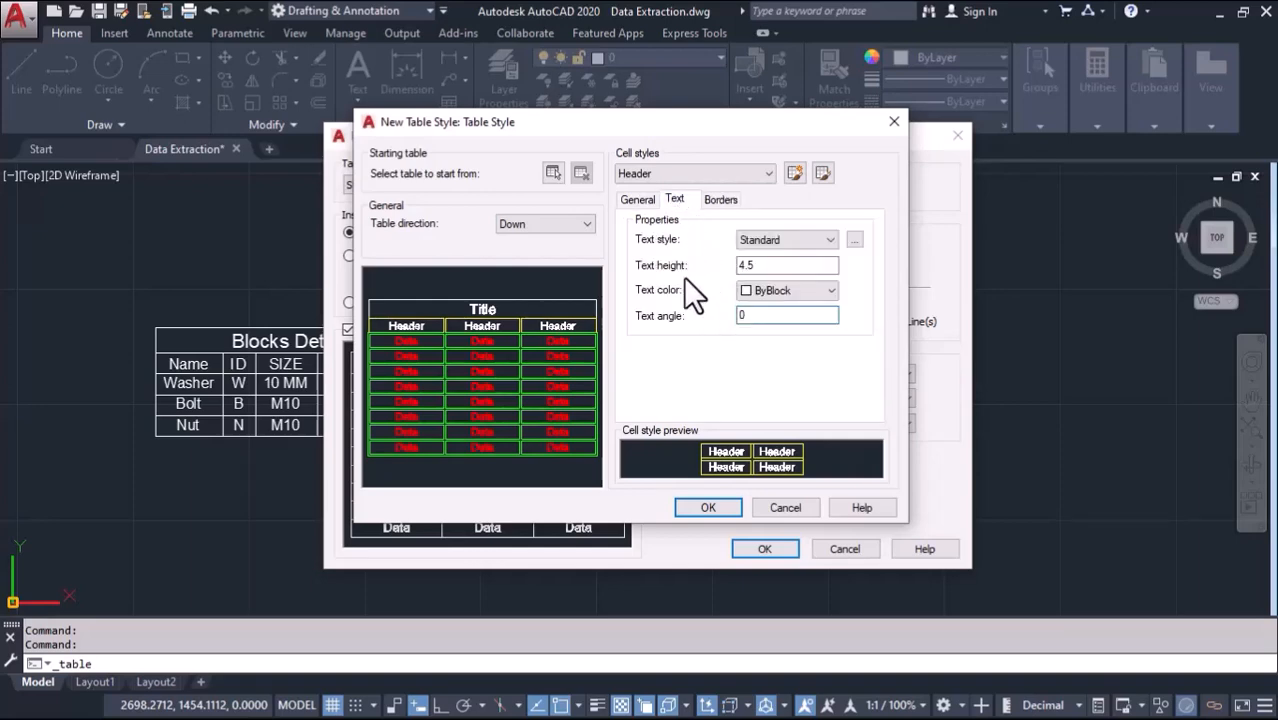
left_click(765, 290)
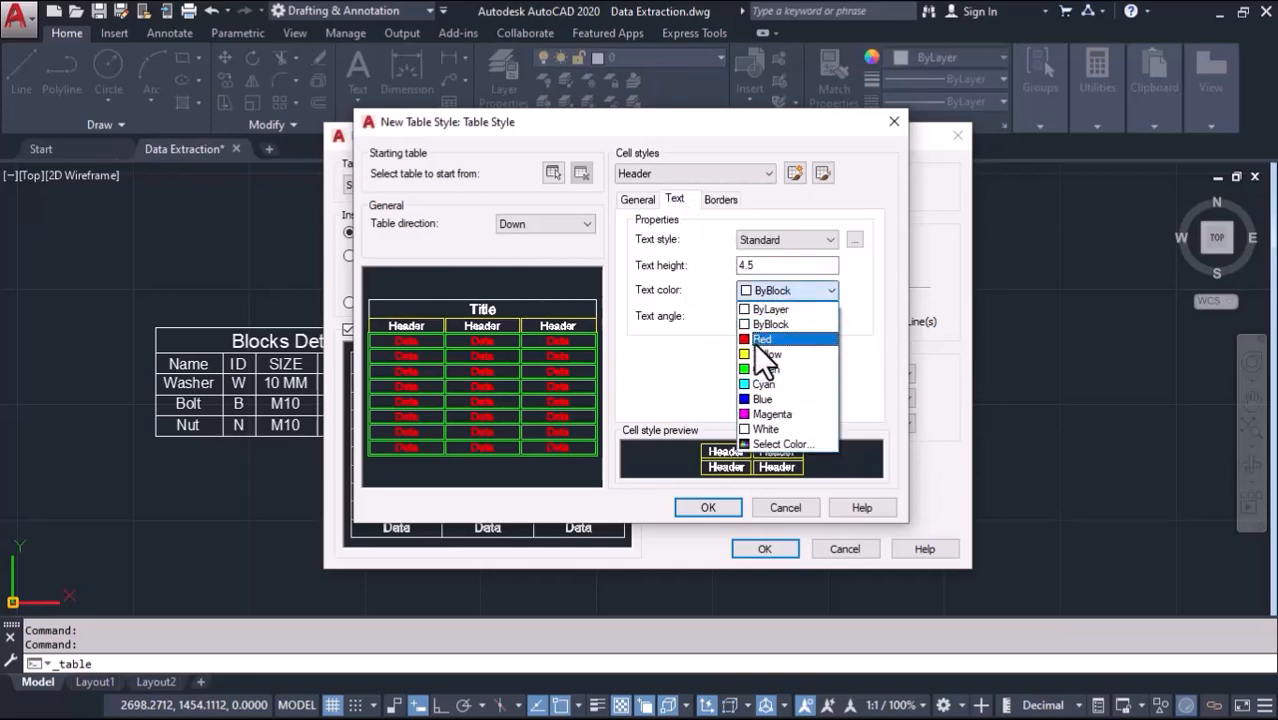
left_click(756, 367)
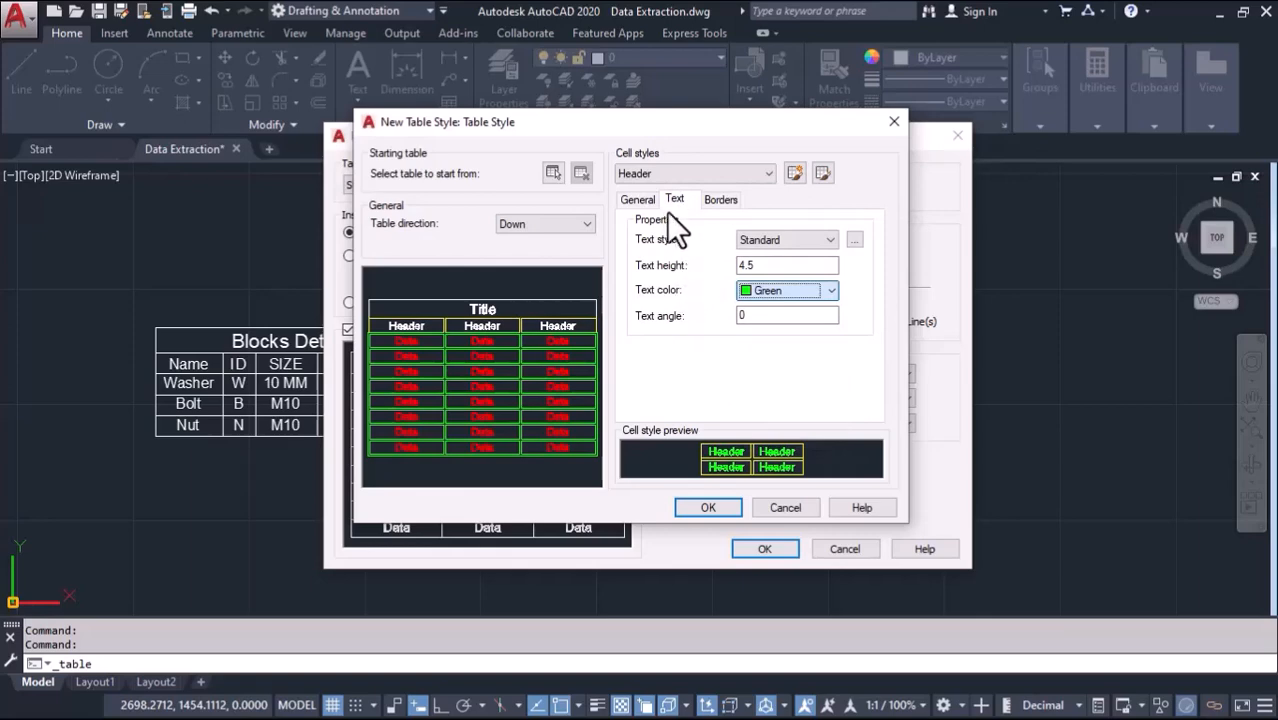
- Set the fill color of the Header cell style to Yellow, keeping its alignment at Middle Center
left_click(638, 200)
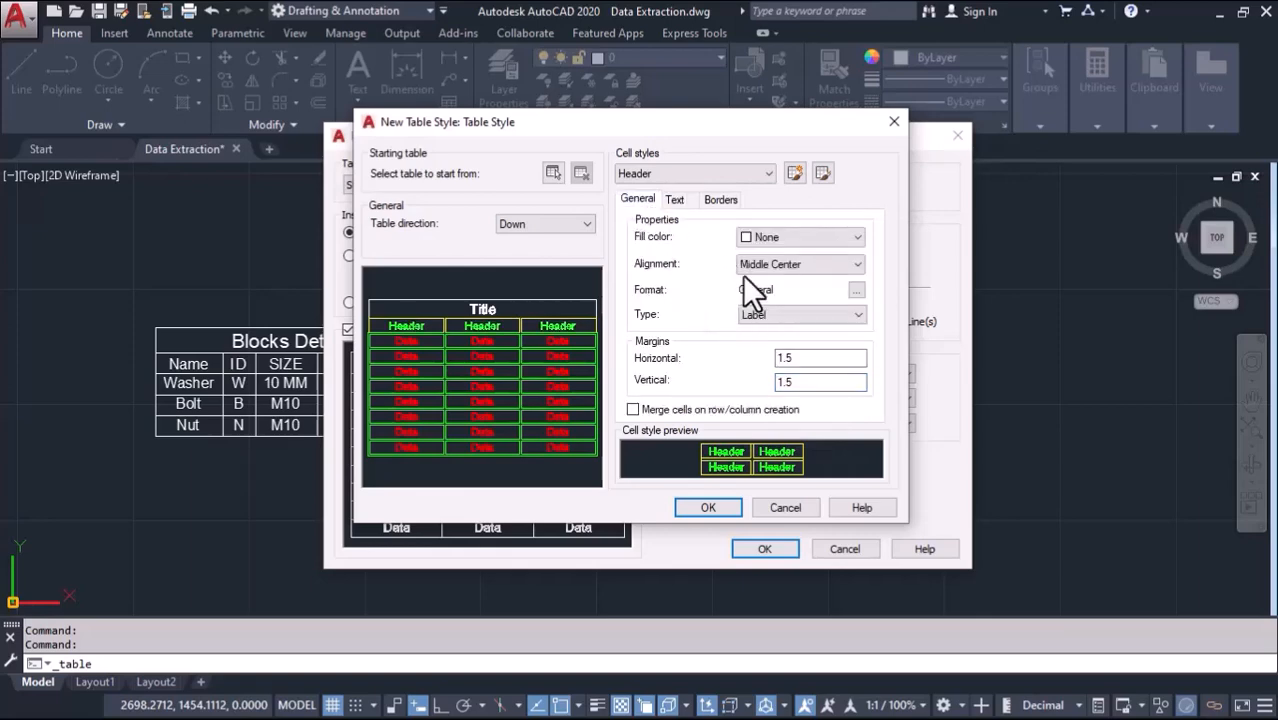
left_click(770, 265)
left_click(757, 342)
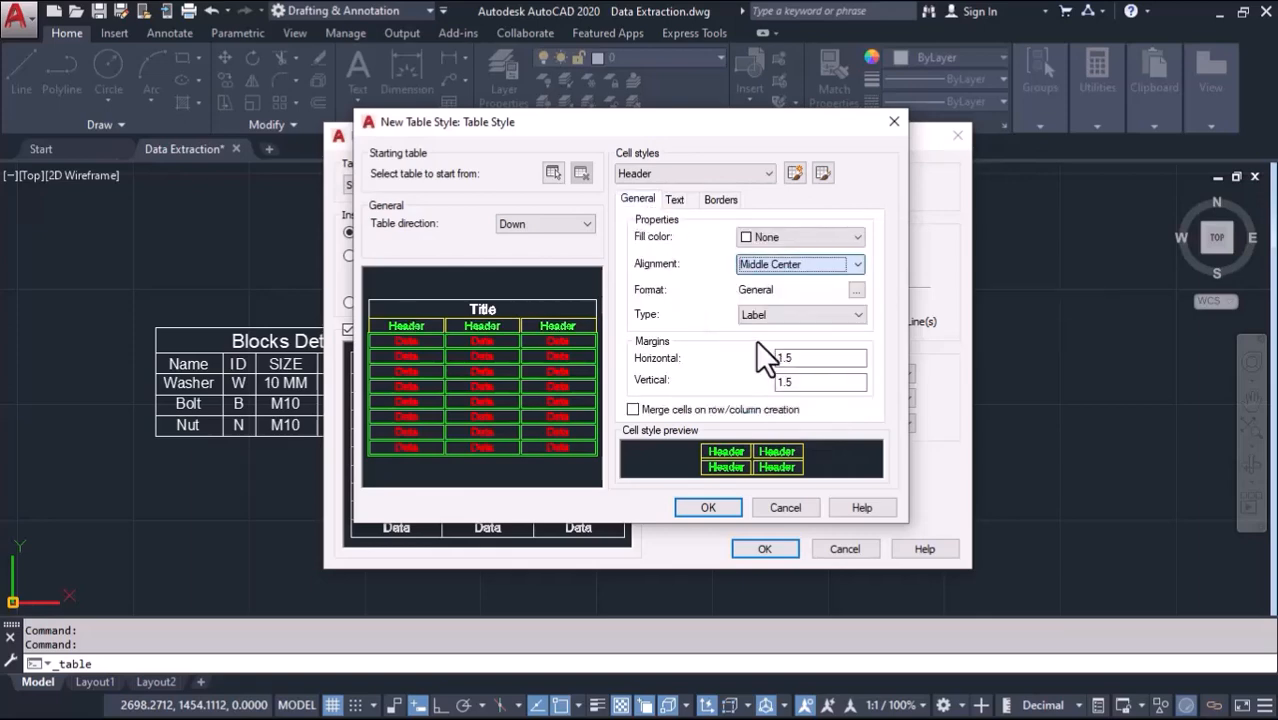
left_click(778, 234)
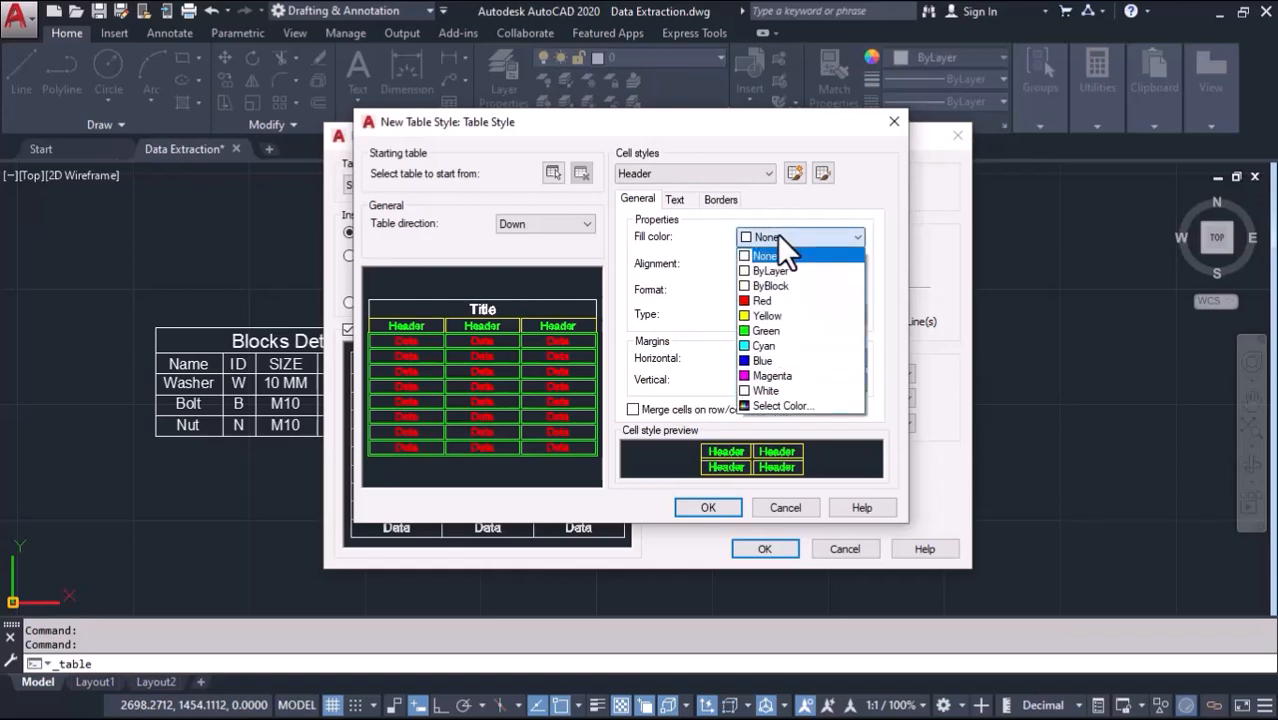
left_click(766, 330)
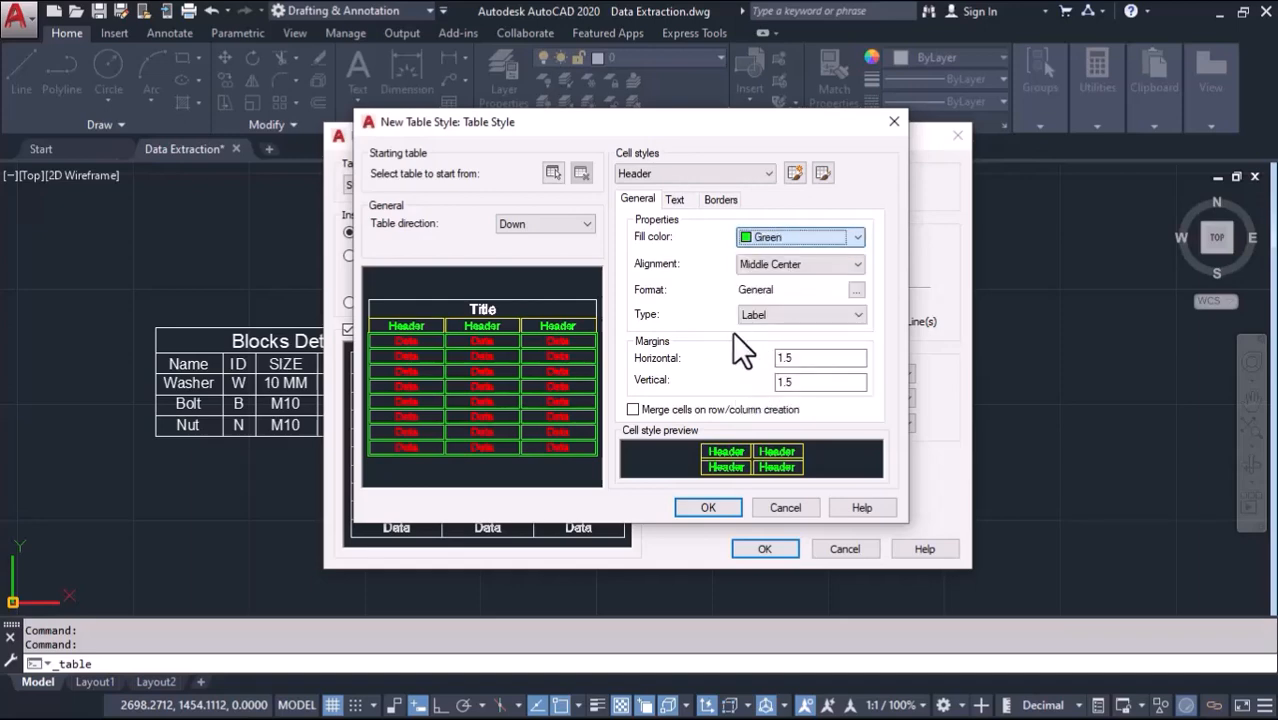
left_click(786, 244)
left_click(765, 314)
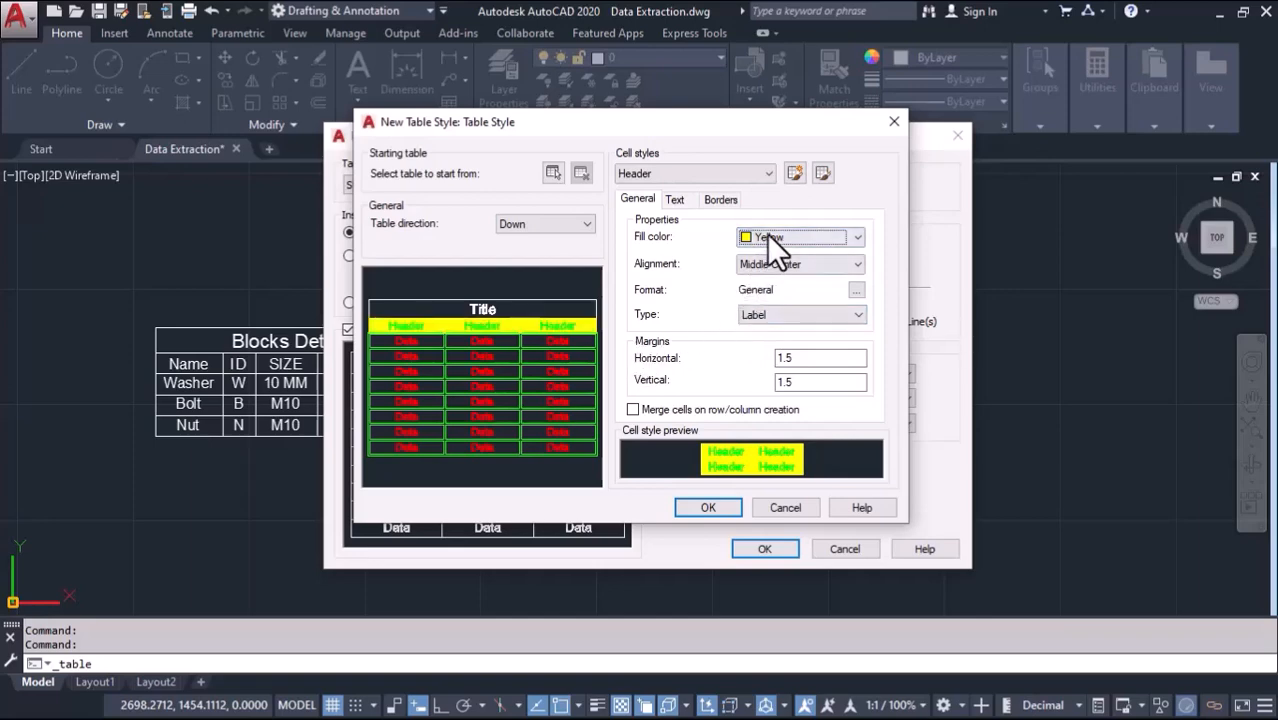
- Switch to the Title cell style and set its fill color to Cyan
left_click(680, 174)
left_click(666, 222)
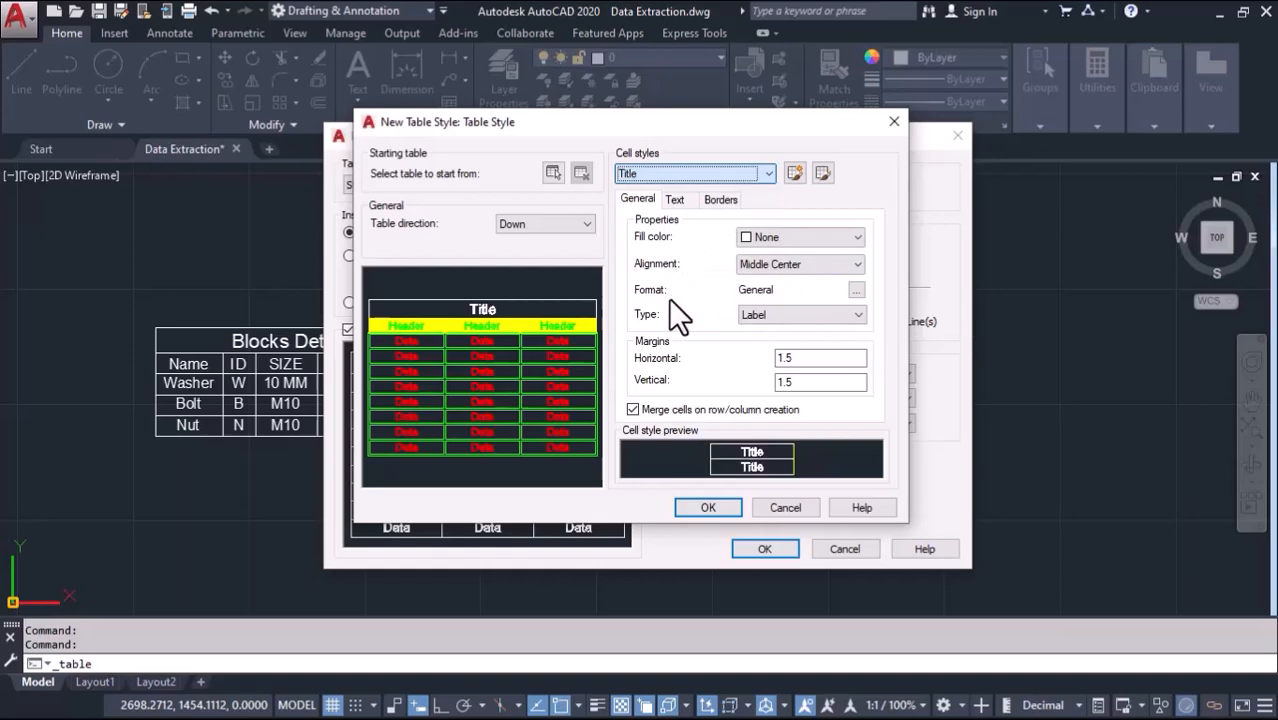
left_click(772, 237)
left_click(766, 335)
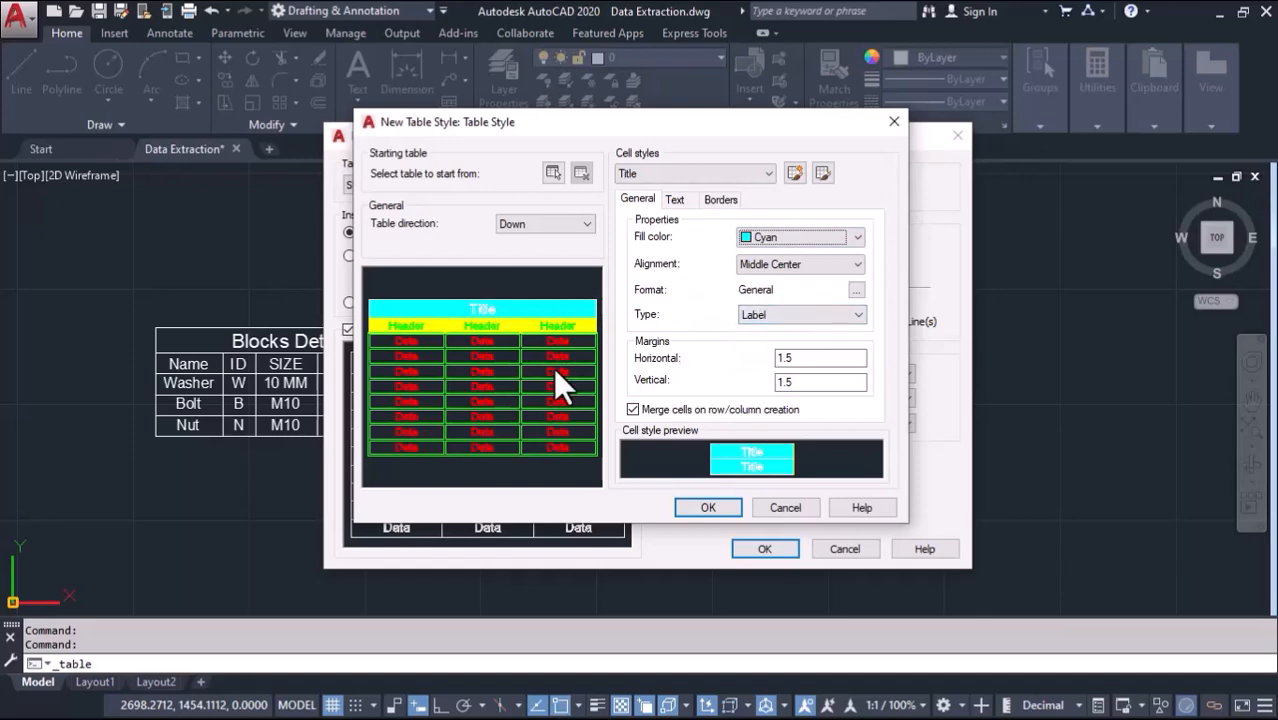
- Set the text color of the Title cell style to Blue, leave its borders as they are, and save the new table style
left_click(675, 199)
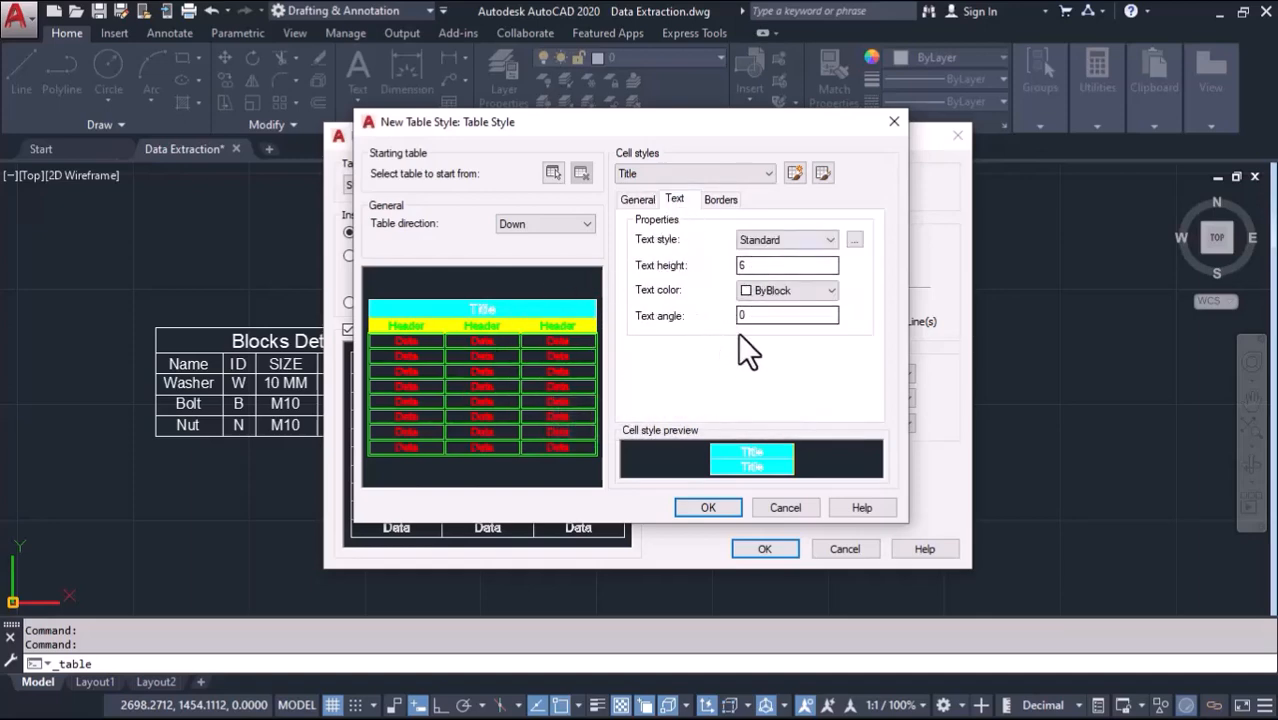
left_click(768, 291)
left_click(754, 396)
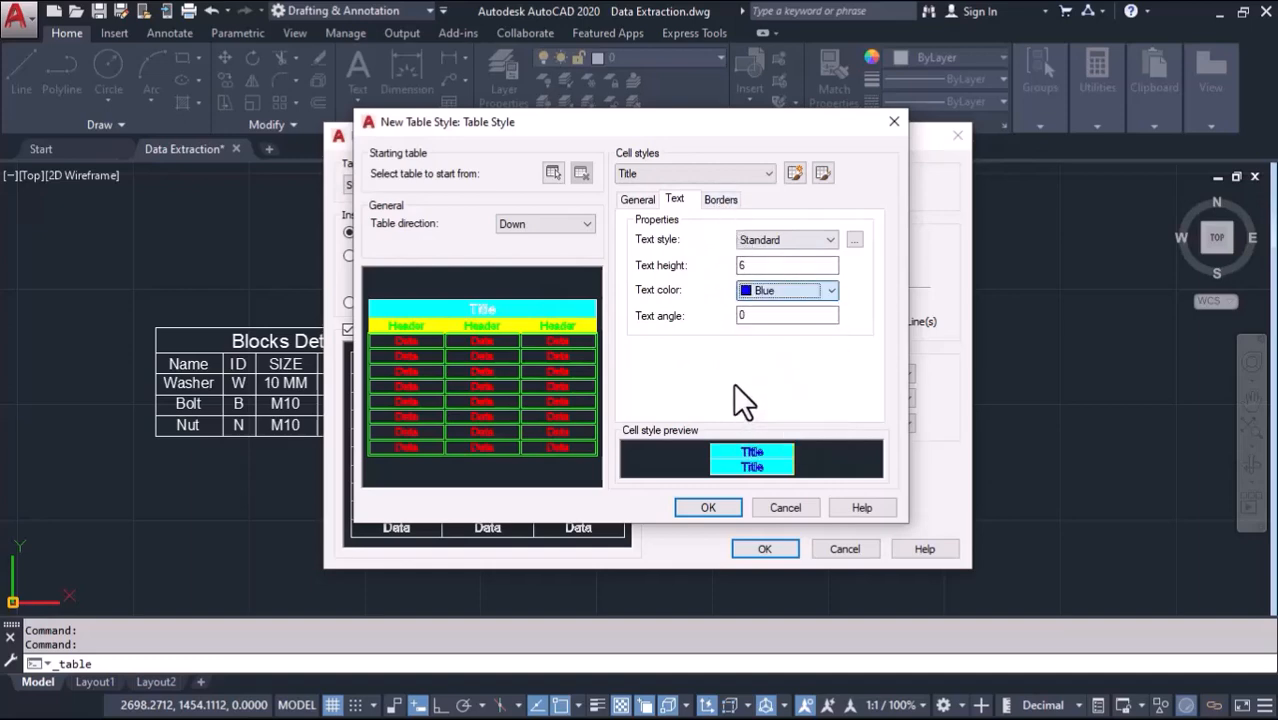
left_click(721, 199)
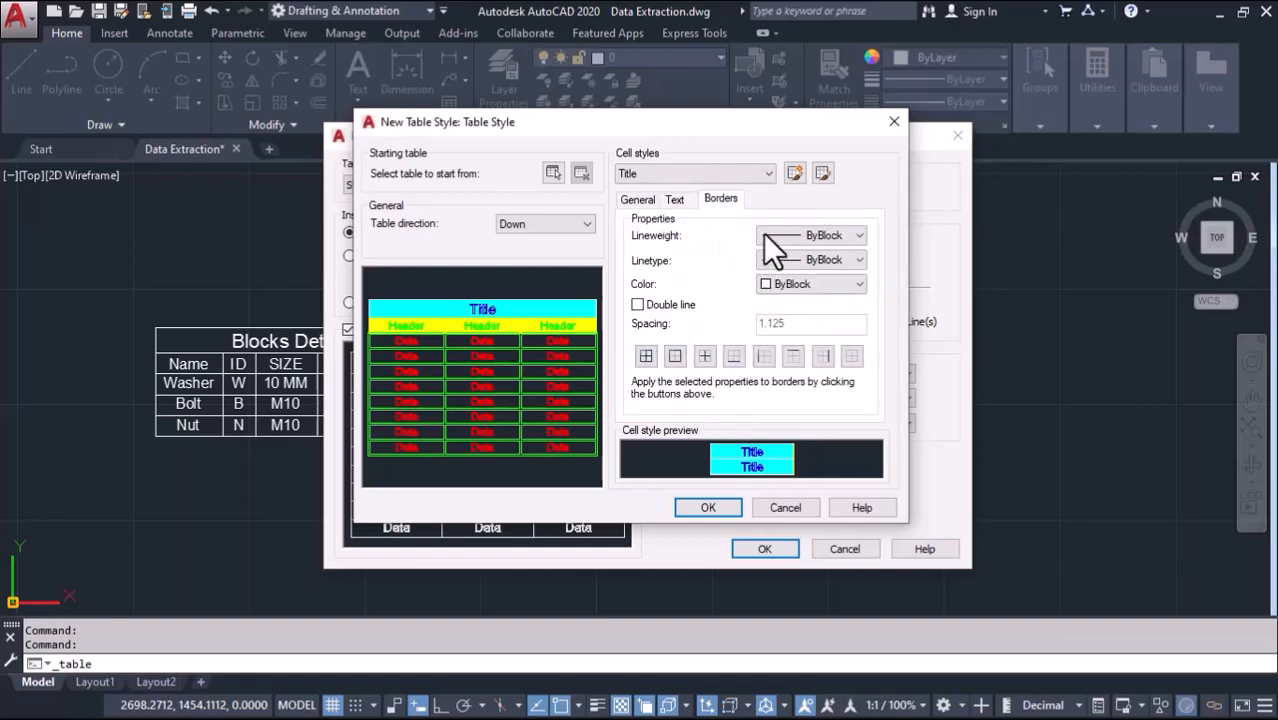
left_click(700, 508)
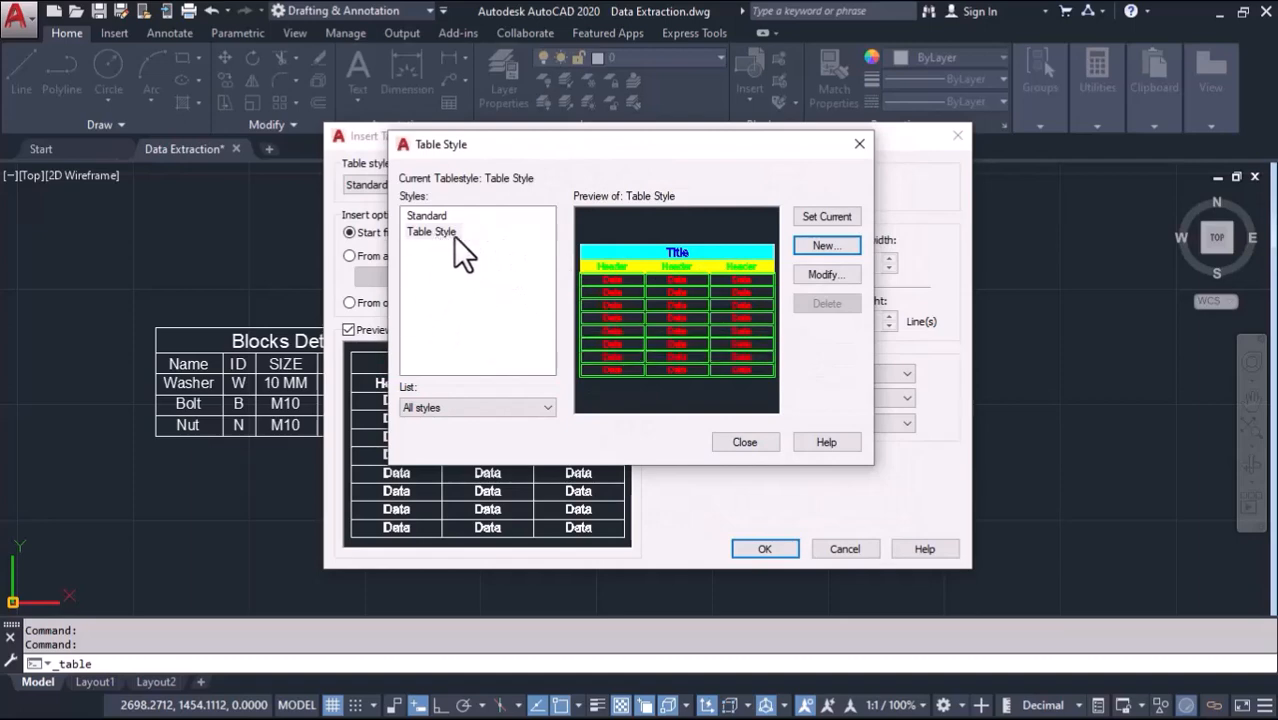
- Make Standard the current table style, switch the current style back to Table Style, and return to the table insertion settings
left_click(430, 217)
left_click(818, 218)
left_click(429, 232)
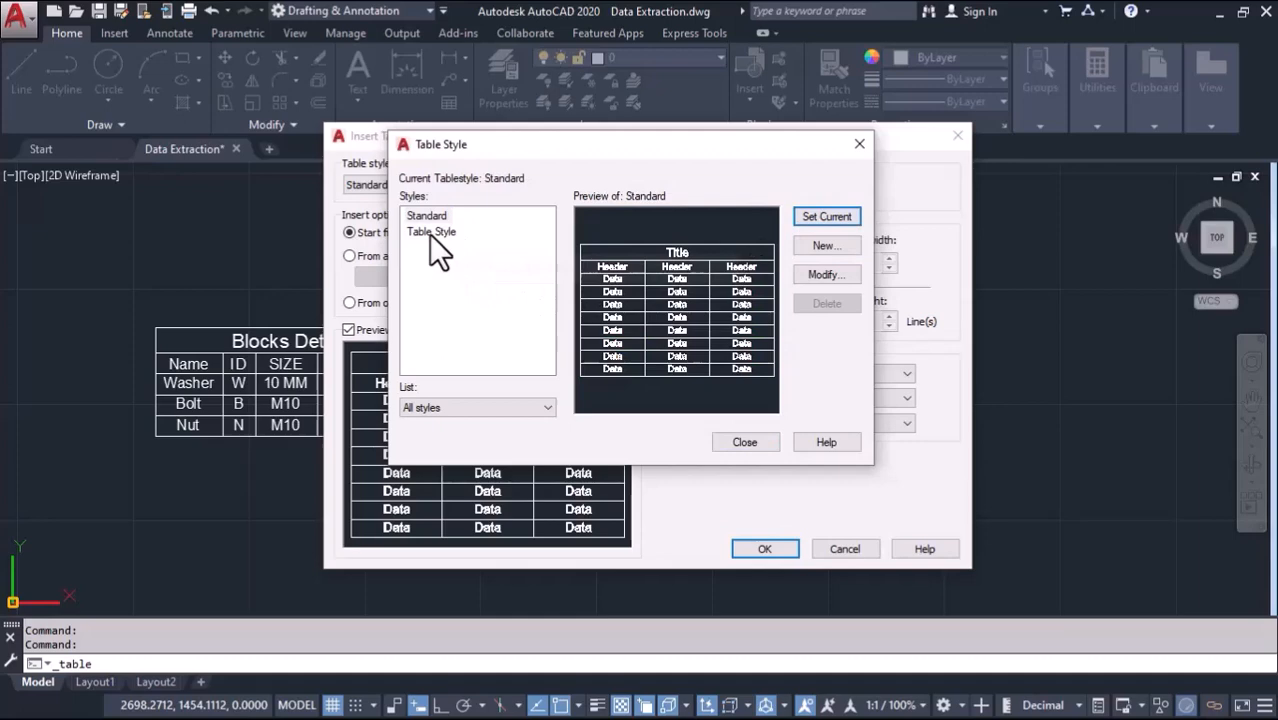
left_click(810, 221)
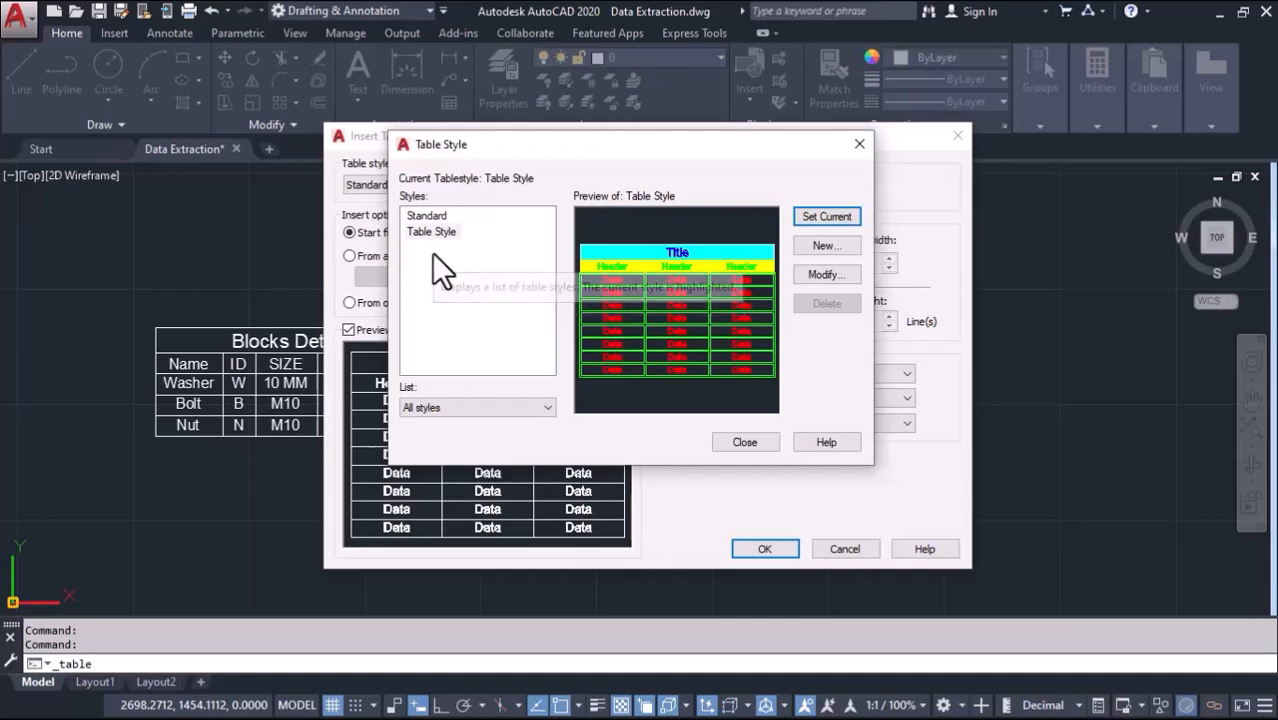
left_click(738, 445)
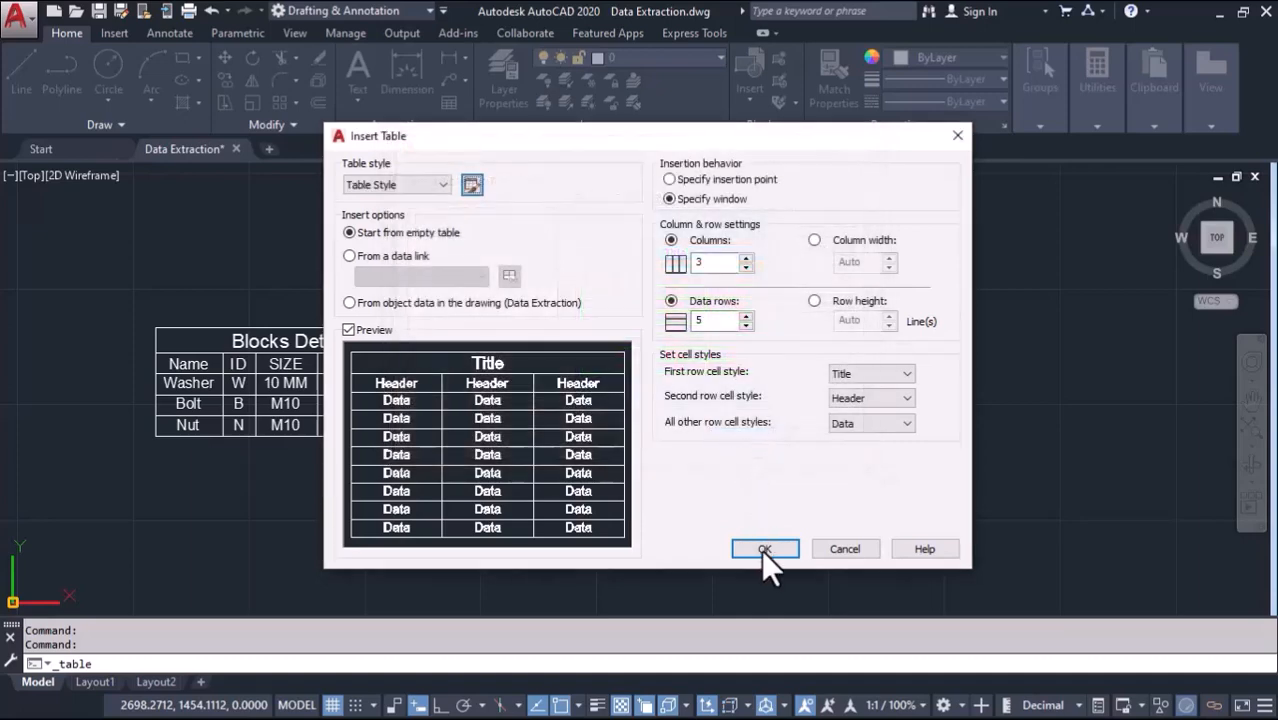
- Insert an empty table with 3 columns and 5 data rows by window, to the right of the Blocks Details table, leaving its cells blank
left_click(763, 549)
left_click(708, 302)
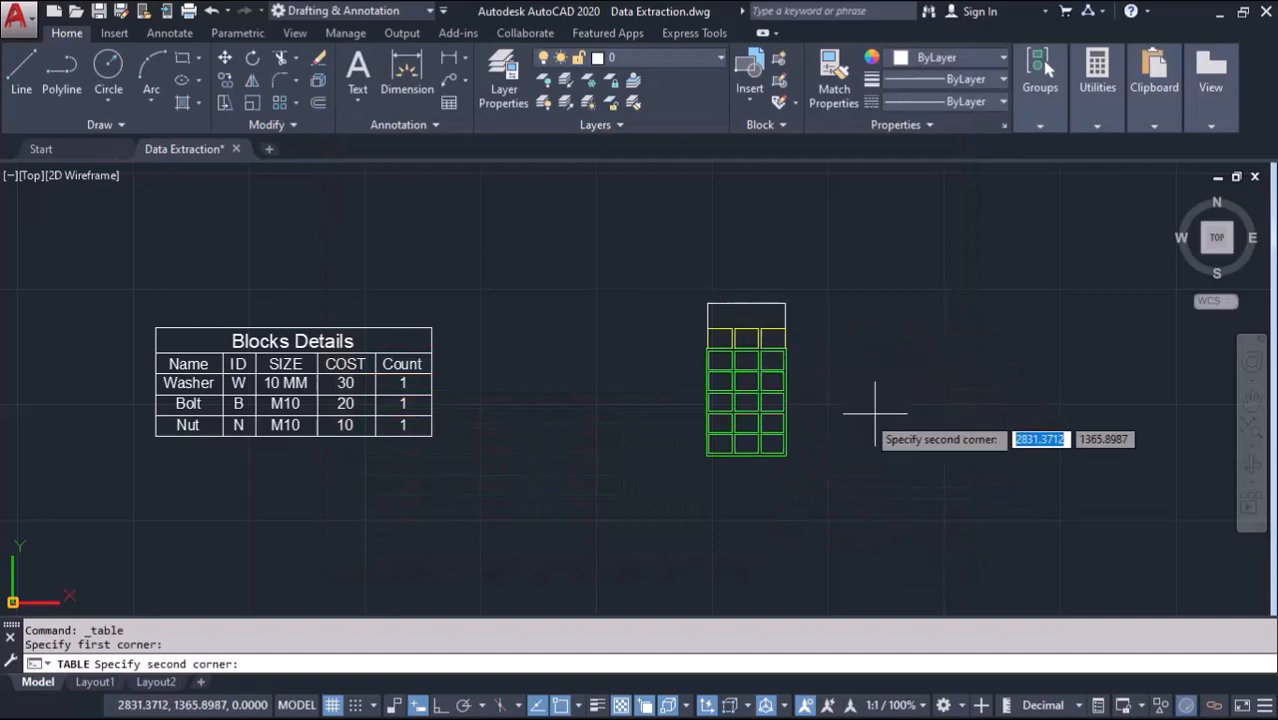
left_click(1108, 455)
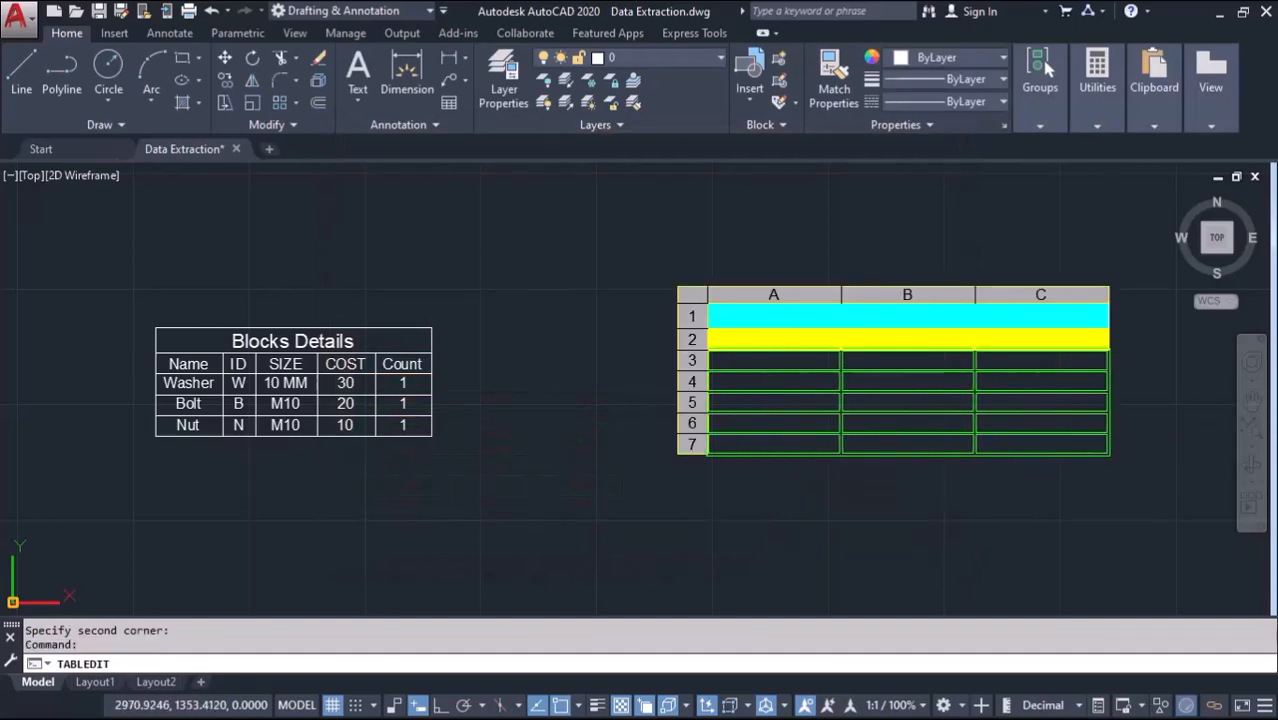
left_click(808, 508)
middle_click_drag(808, 508, 598, 492)
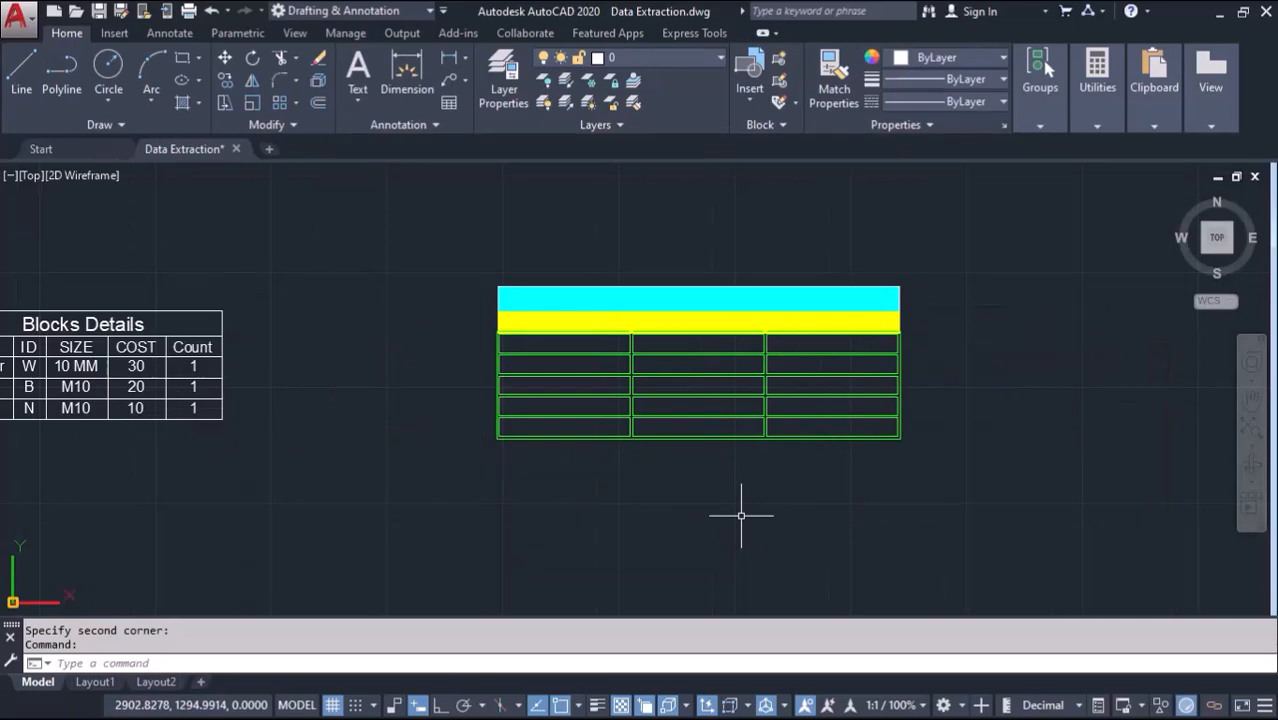